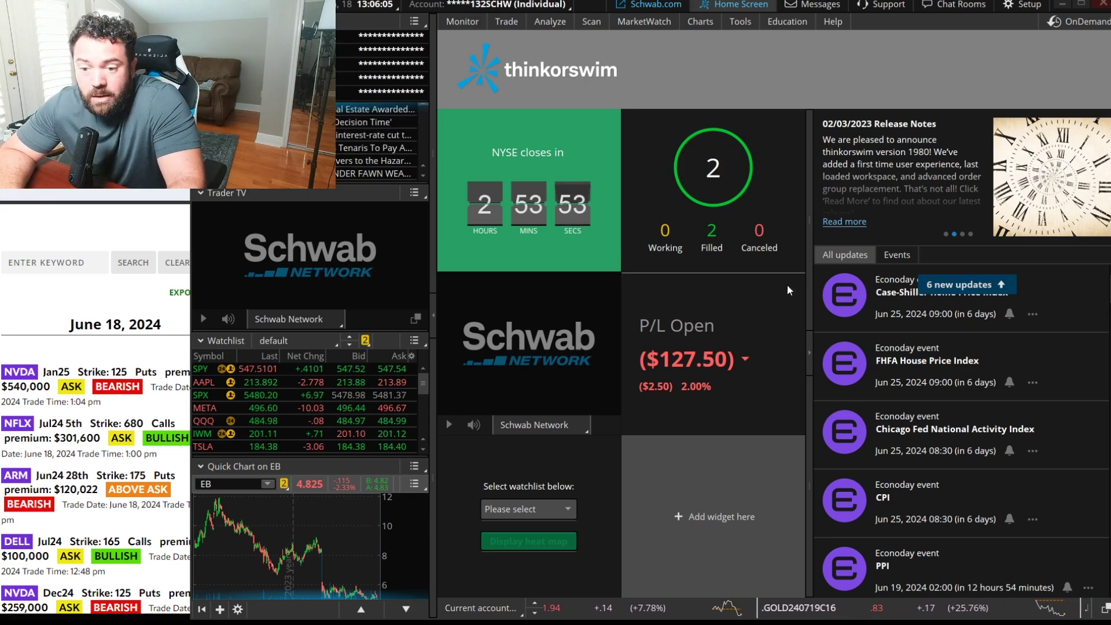
pyautogui.moveTo(778, 301)
pyautogui.mouseDown()
pyautogui.moveTo(573, 379)
pyautogui.moveTo(704, 263)
pyautogui.mouseUp()
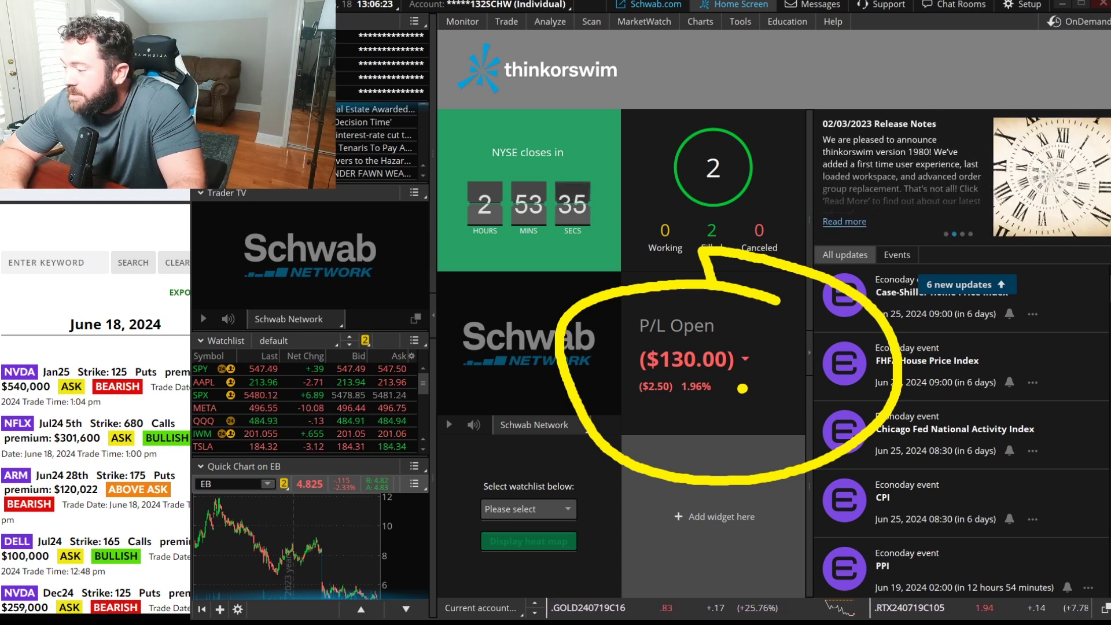
pyautogui.press('Escape')
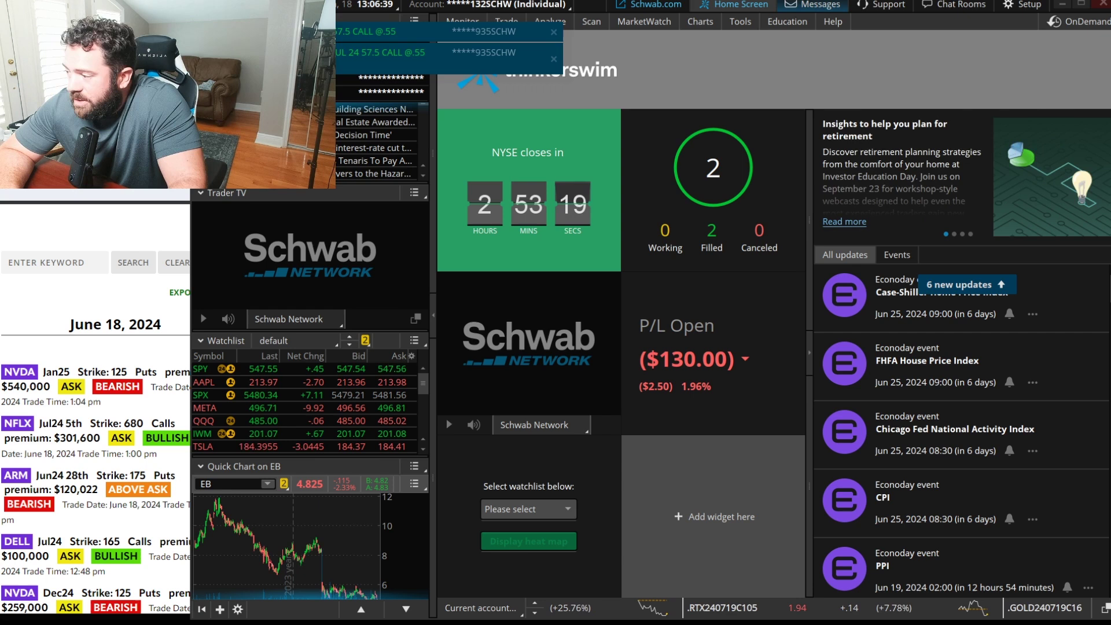
pyautogui.moveTo(189, 318)
pyautogui.mouseDown()
pyautogui.moveTo(463, 323)
pyautogui.moveTo(450, 486)
pyautogui.moveTo(191, 505)
pyautogui.moveTo(194, 306)
pyautogui.mouseUp()
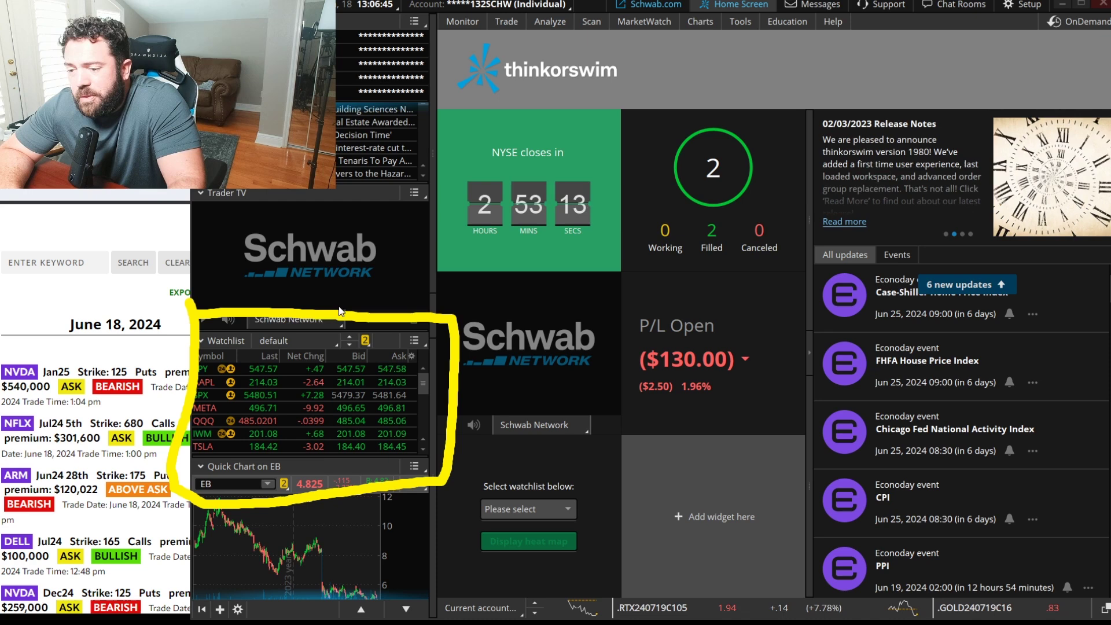
# Detach the Watchlist gadget into its own window and maximize that window.
pyautogui.click(422, 340)
pyautogui.click(403, 366)
pyautogui.moveTo(356, 336); pyautogui.dragTo(578, 17)
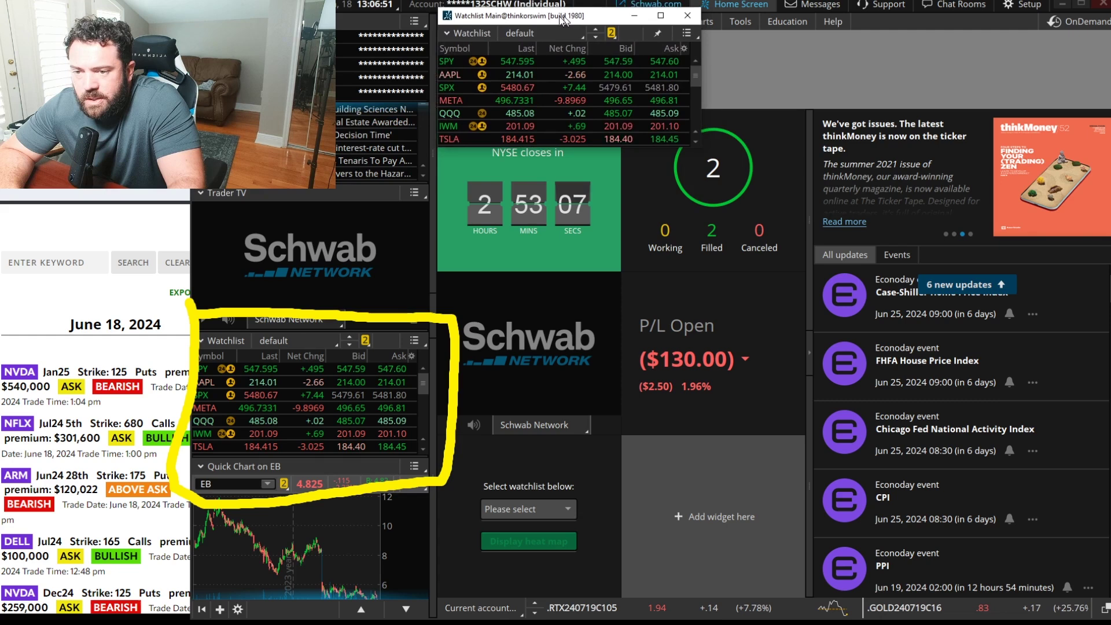
pyautogui.doubleClick(581, 19)
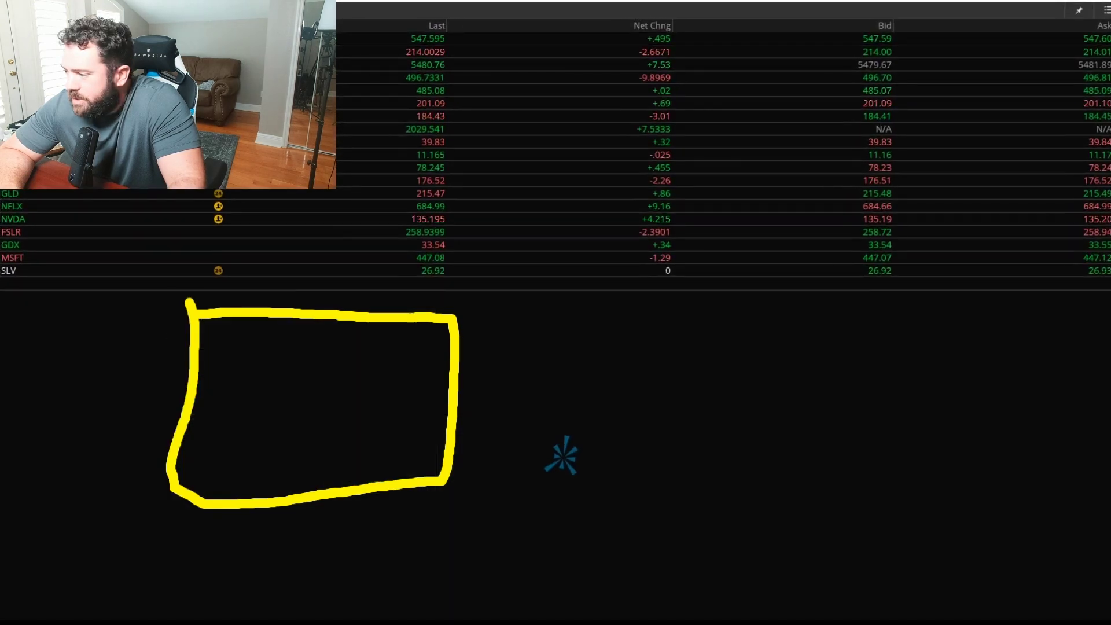
# Add AMD to the default watchlist in the empty row below SLV.
pyautogui.click(44, 283)
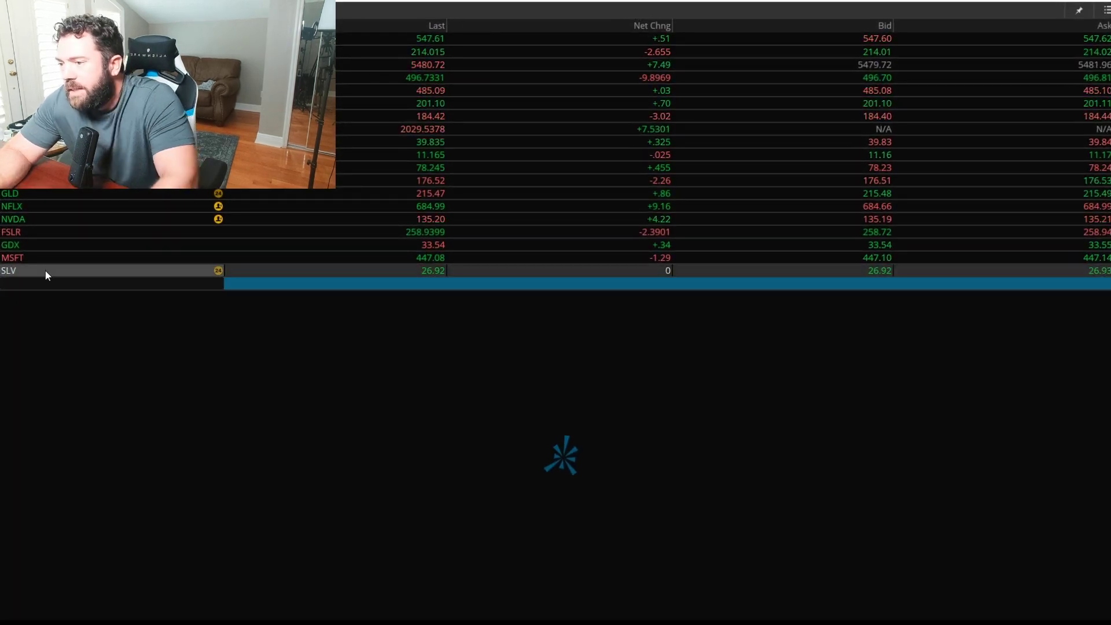
pyautogui.press('Escape')
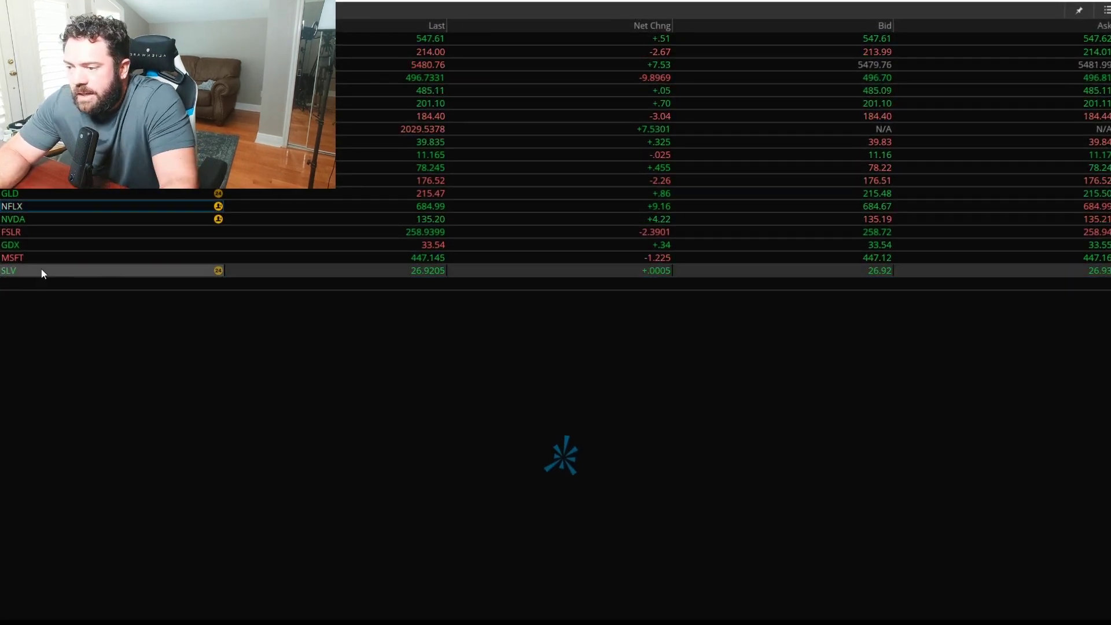
pyautogui.click(52, 282)
pyautogui.write('AAPL')
pyautogui.press('BackSpace')
pyautogui.press('BackSpace')
pyautogui.press('BackSpace')
pyautogui.press('BackSpace')
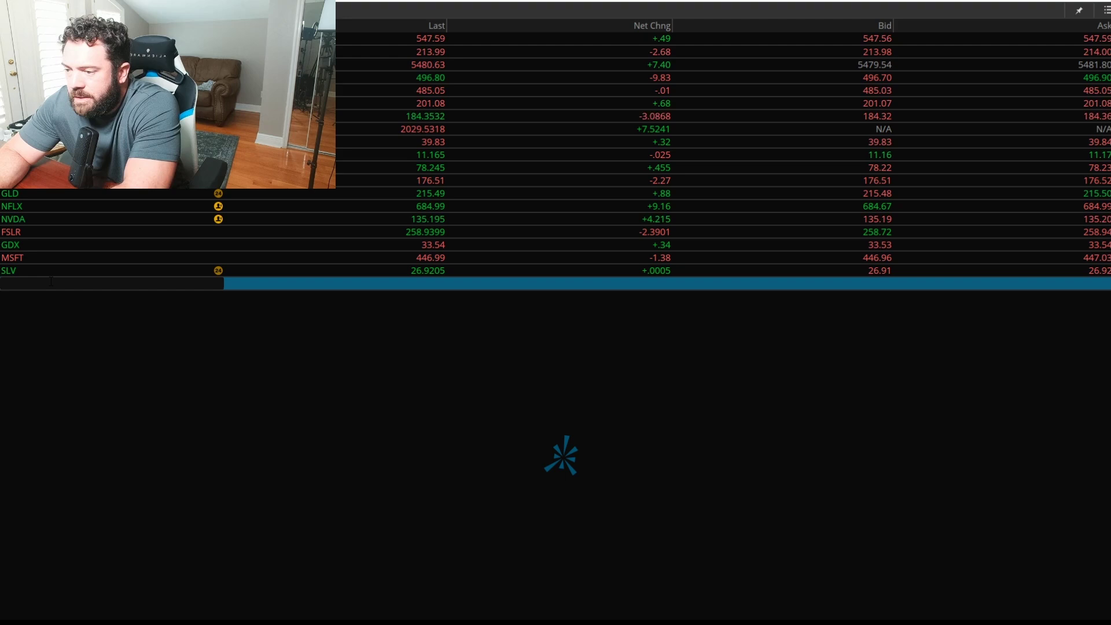
pyautogui.write('AMD')
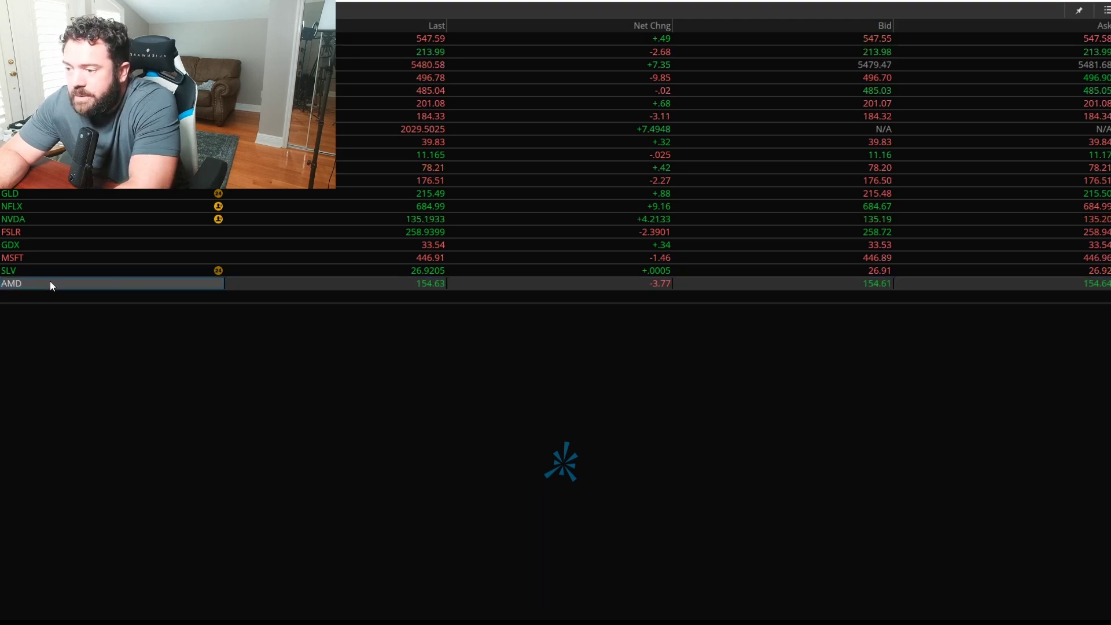
pyautogui.press('Return')
pyautogui.write('IWM')
pyautogui.press('Return')
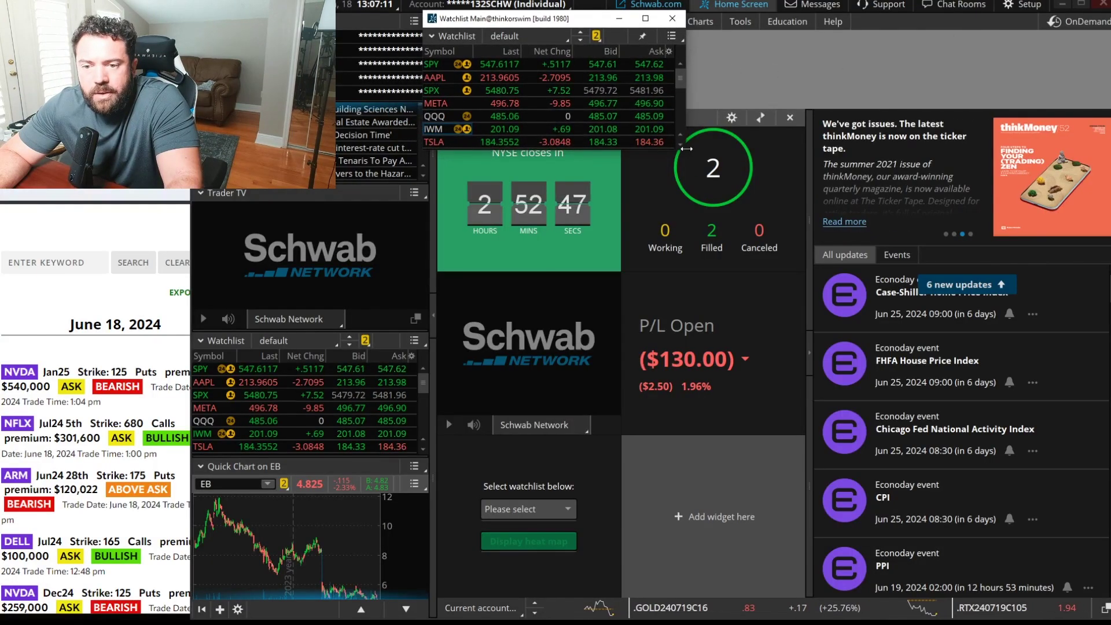
# Stretch the detached watchlist window taller so all its symbols fit, and reposition it over the home screen.
pyautogui.moveTo(643, 149); pyautogui.dragTo(643, 562)
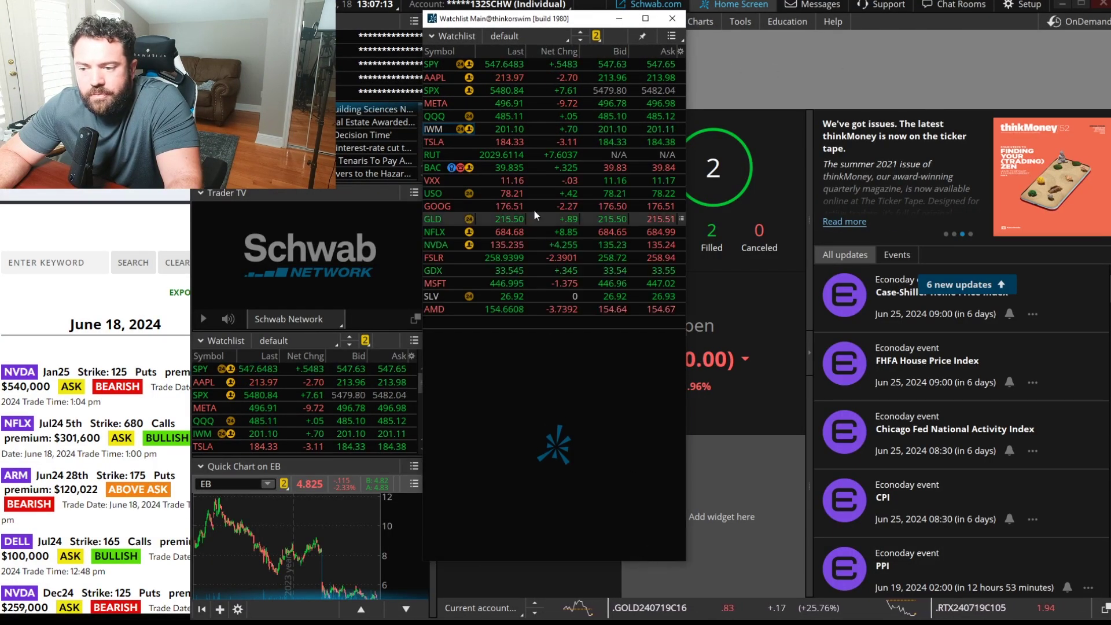
pyautogui.moveTo(559, 19); pyautogui.dragTo(611, 75)
pyautogui.click(413, 342)
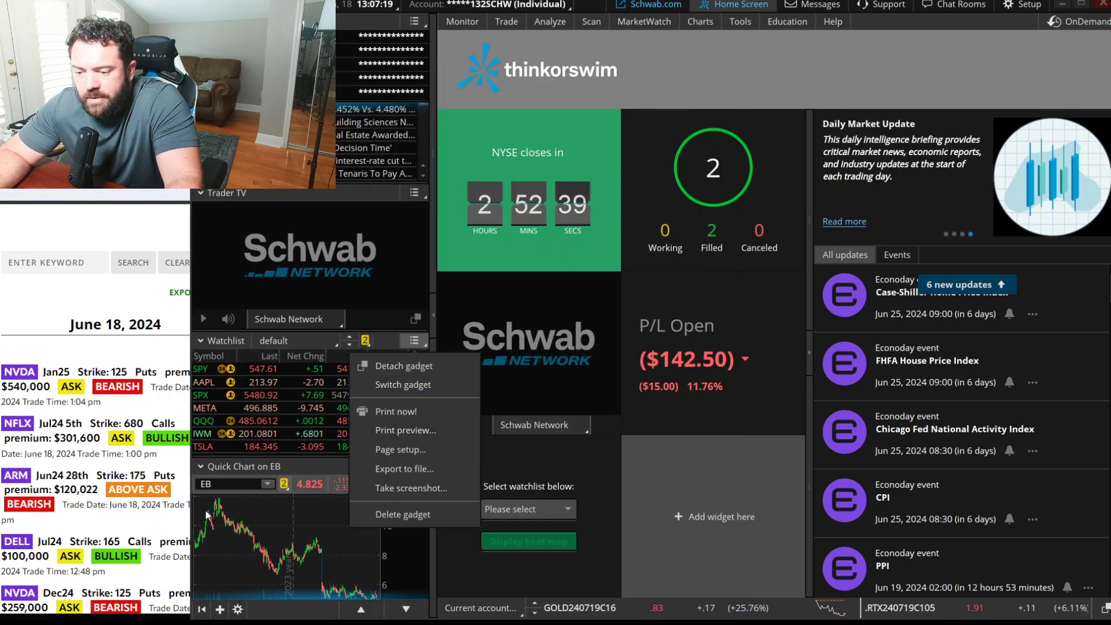
pyautogui.click(383, 430)
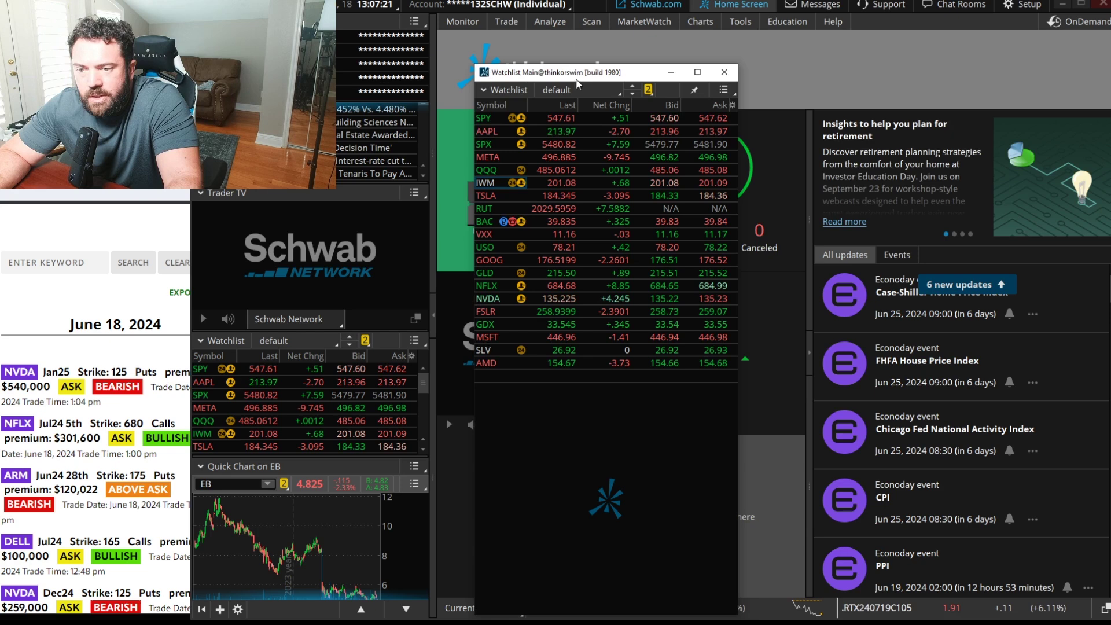
# Move the detached watchlist window over the options trade alerts page and bring that page back to the front.
pyautogui.moveTo(592, 78); pyautogui.dragTo(0, 67)
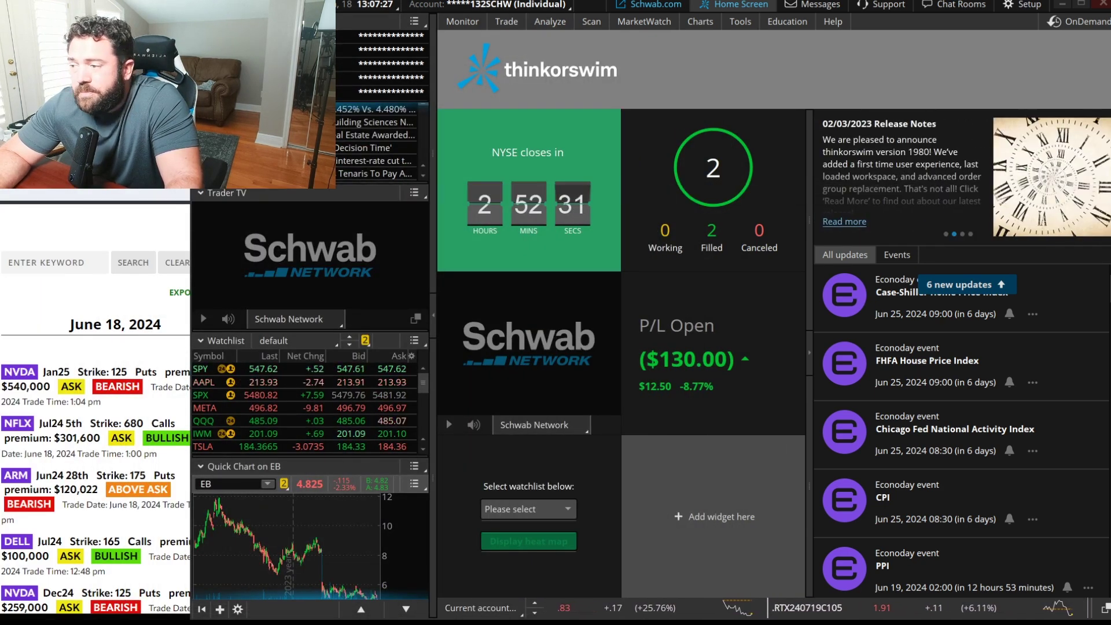
pyautogui.moveTo(0, 67); pyautogui.dragTo(133, 68)
pyautogui.moveTo(133, 1); pyautogui.dragTo(311, 164)
pyautogui.click(105, 226)
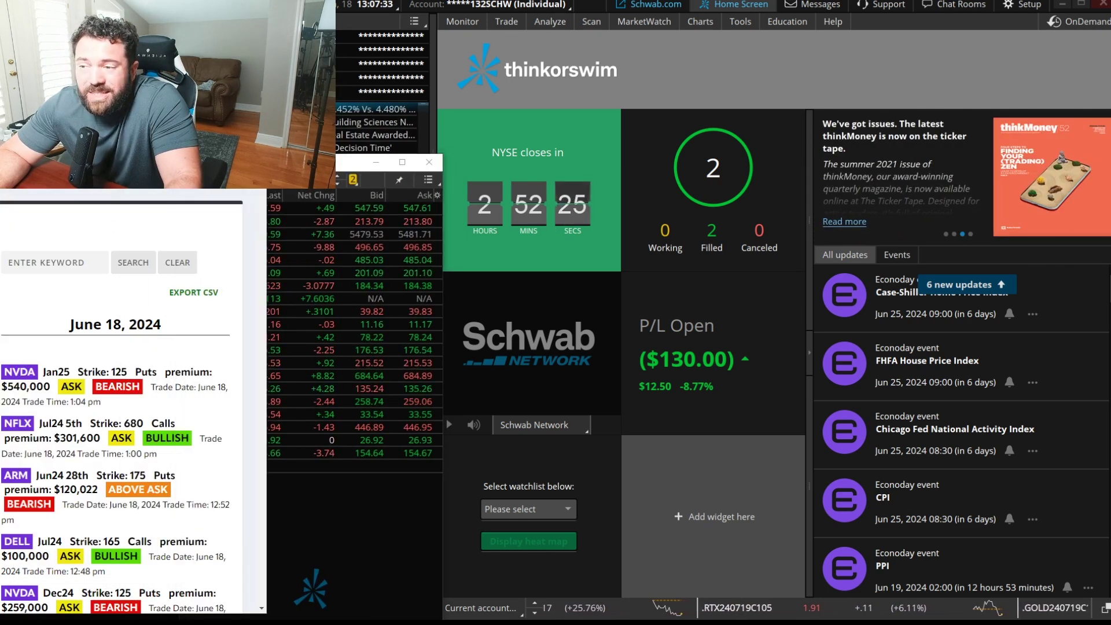
pyautogui.moveTo(311, 164); pyautogui.dragTo(132, 2)
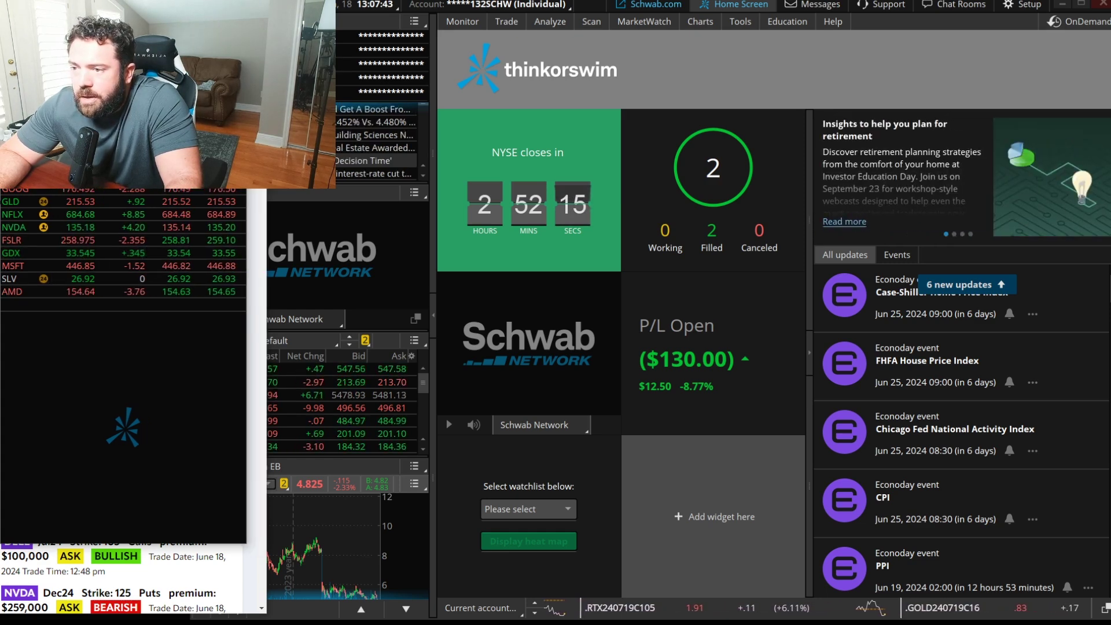
pyautogui.hotkey('alt', 'Tab')
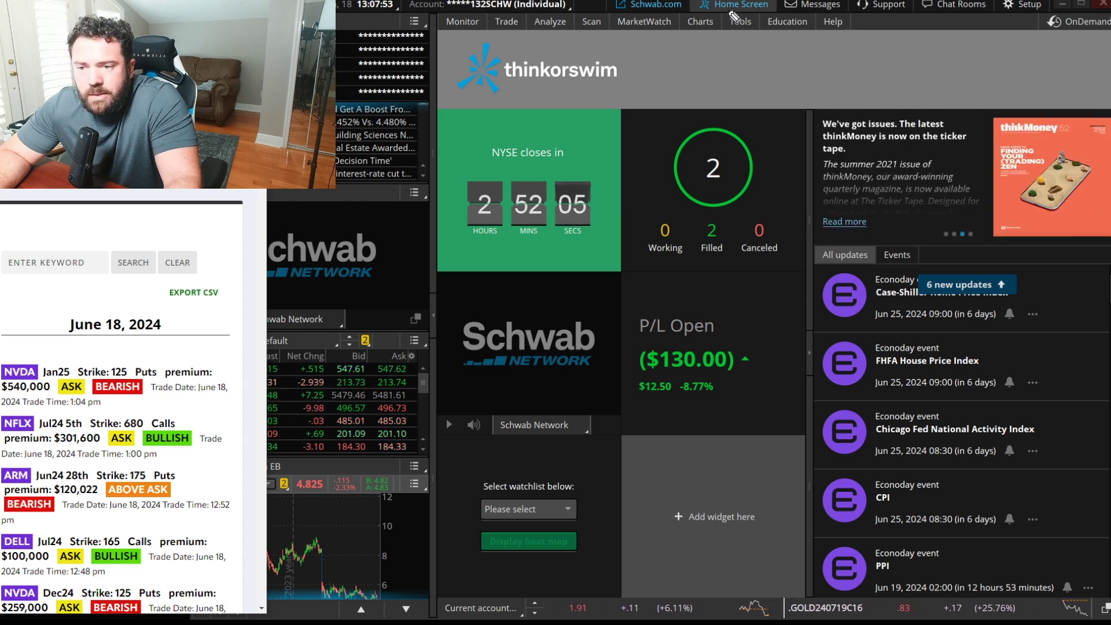
# Open the charts and collapse the gadget sidebar to give the chart more room.
pyautogui.moveTo(650, 11); pyautogui.dragTo(734, 4)
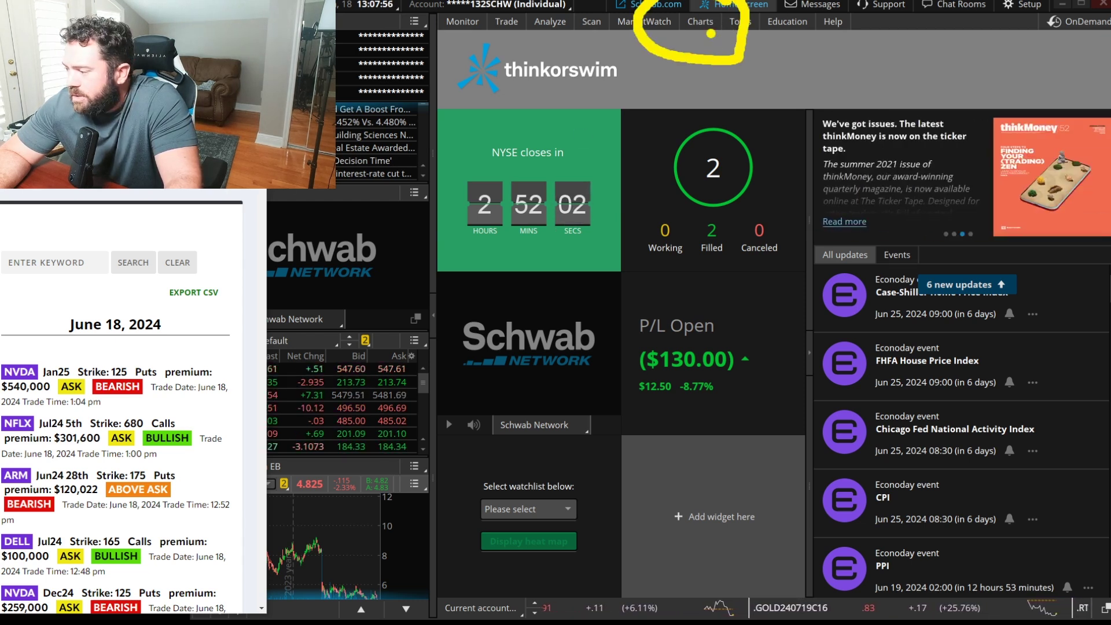
pyautogui.click(710, 23)
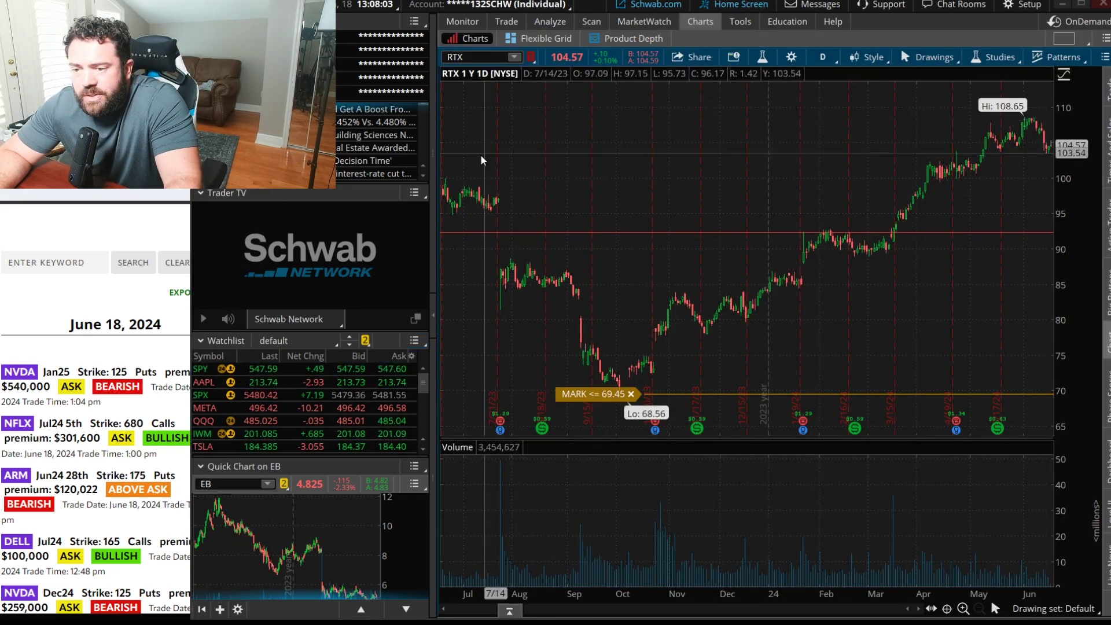
pyautogui.click(433, 315)
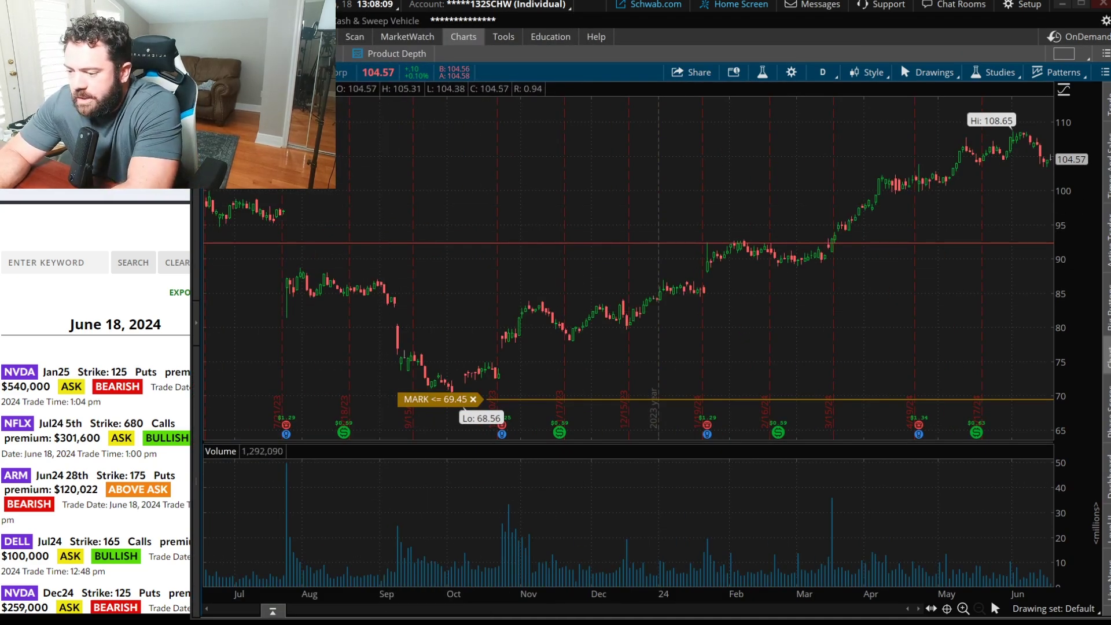
# Load the ARM chart and look through the June 18, 2024 options trade alerts next to it.
pyautogui.write('ARM')
pyautogui.press('Return')
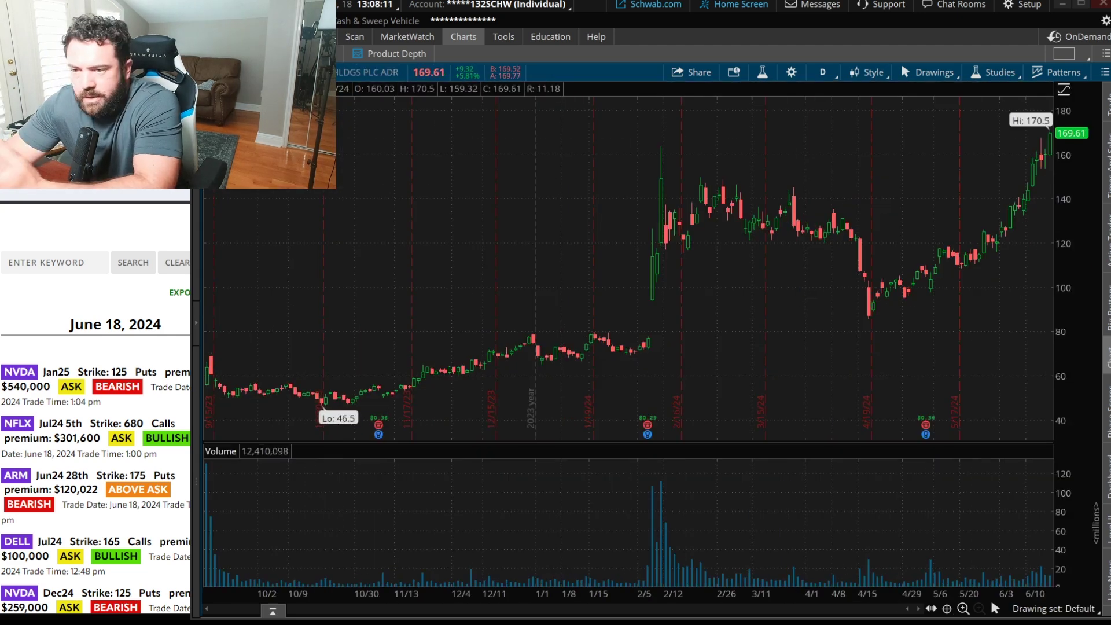
pyautogui.click(108, 499)
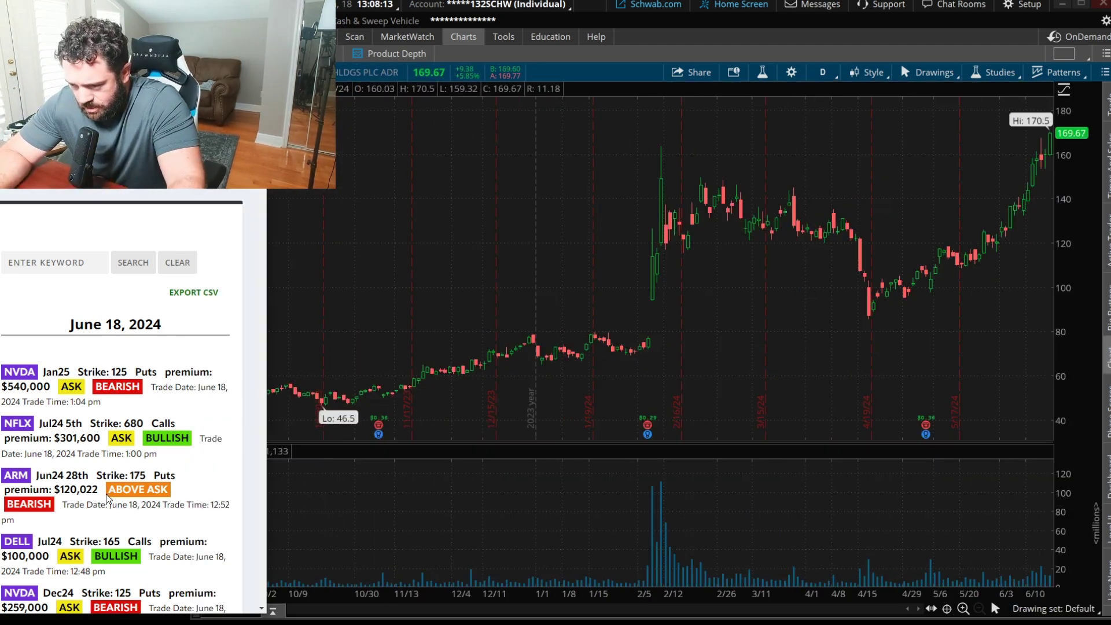
pyautogui.click(883, 130)
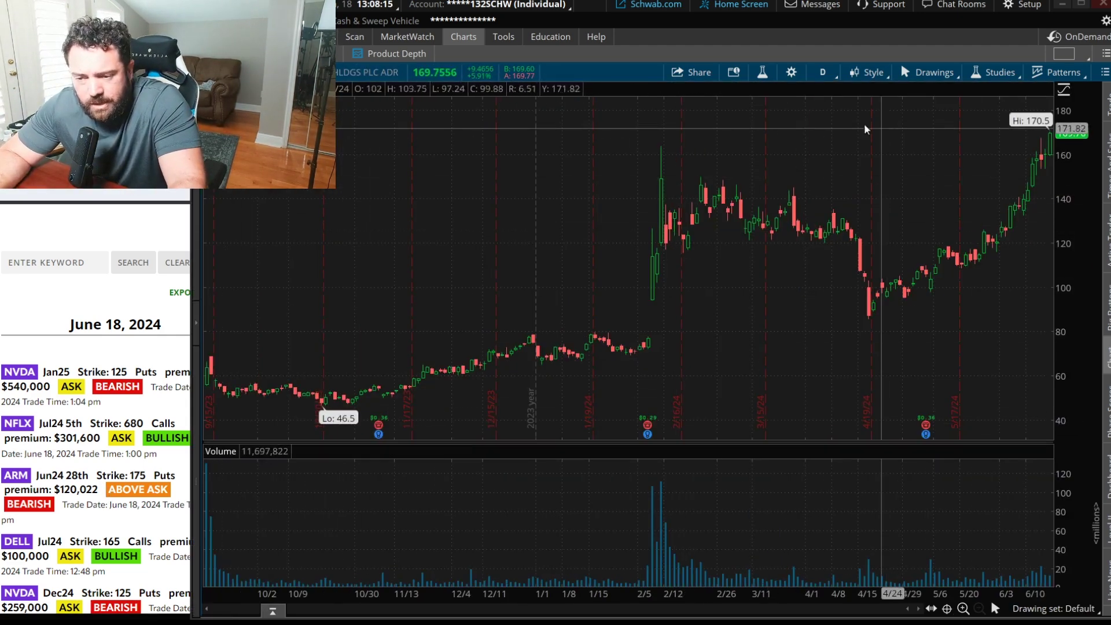
pyautogui.scroll(-5, 144, 417)
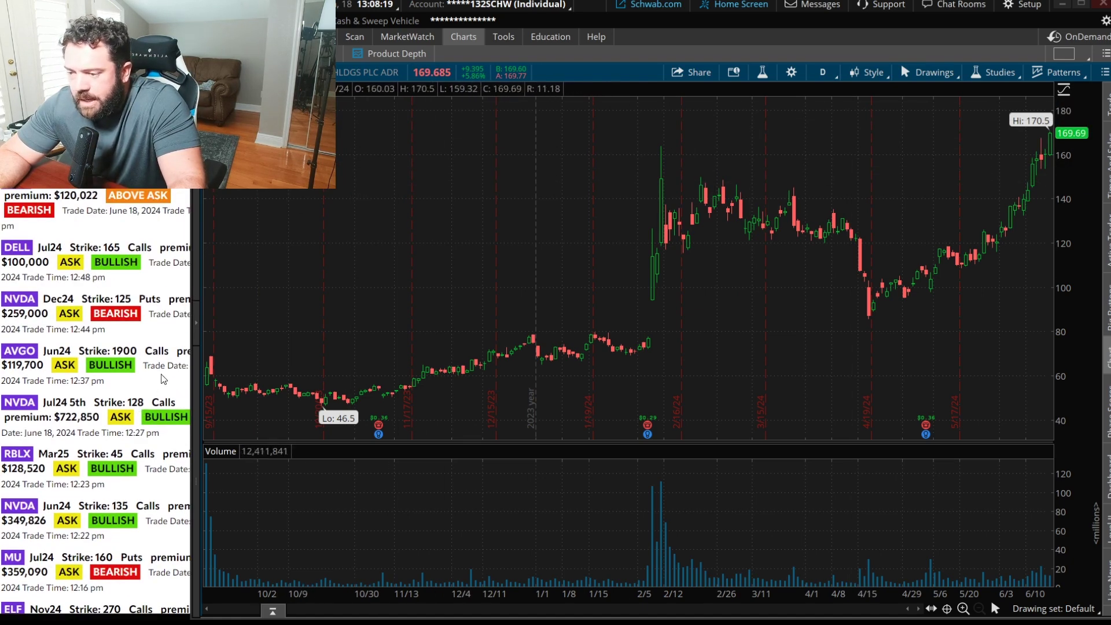
pyautogui.scroll(5, 183, 336)
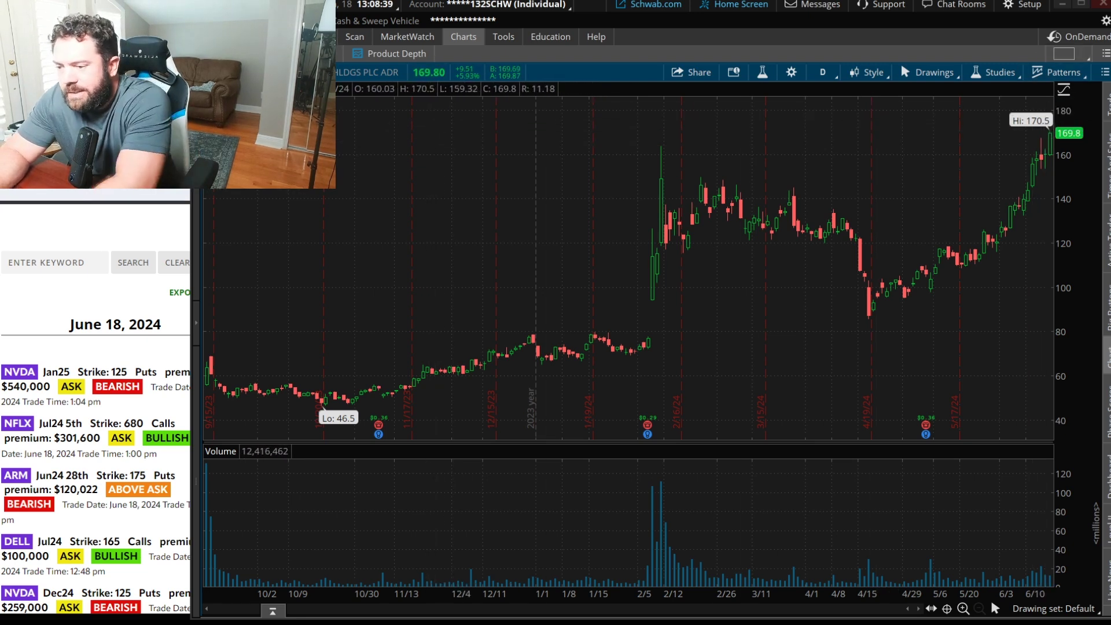
# Bring up the NVDA chart and switch it to AMZN.
pyautogui.press('Return')
pyautogui.write('NVDA')
pyautogui.press('Return')
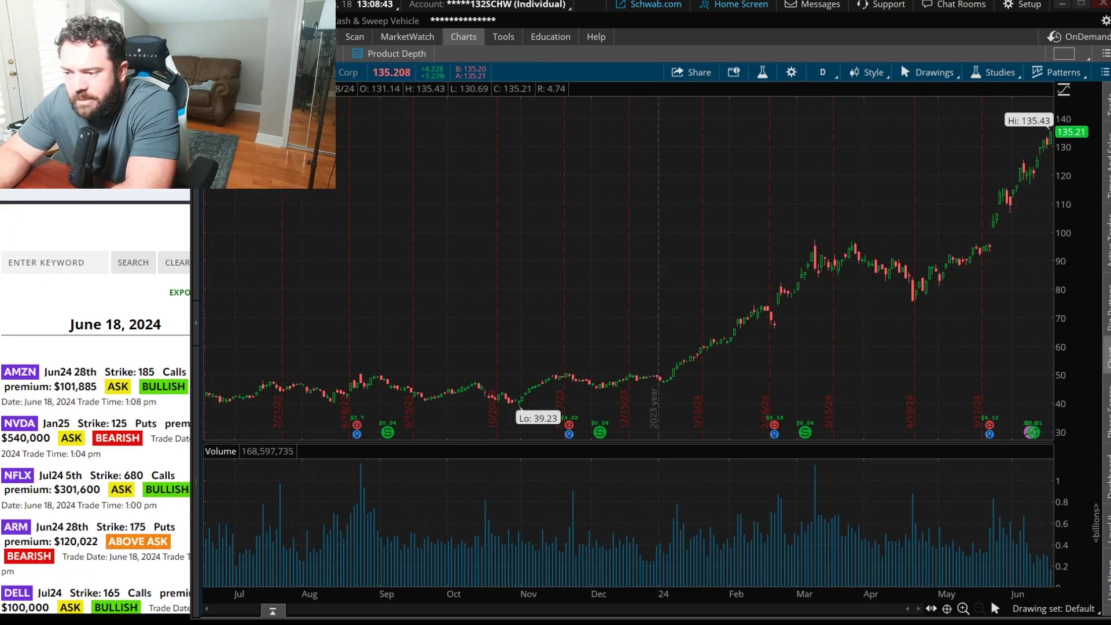
pyautogui.write('AMZN')
pyautogui.press('Return')
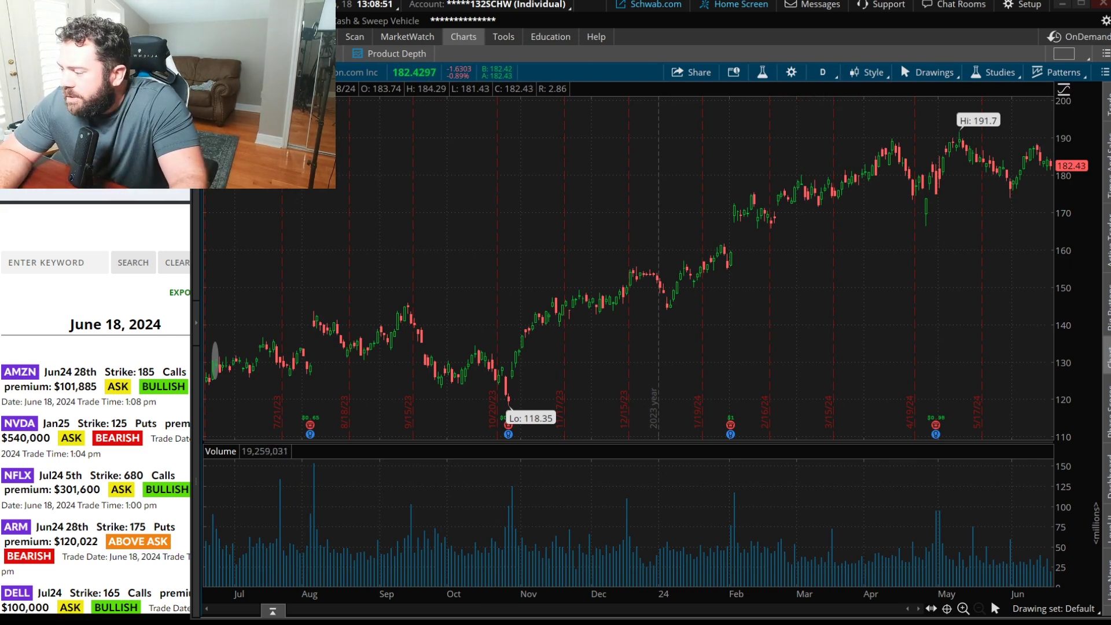
# Change the chart grid to two charts side by side.
pyautogui.moveTo(1092, 39)
pyautogui.mouseDown()
pyautogui.moveTo(1020, 55)
pyautogui.moveTo(1103, 78)
pyautogui.mouseUp()
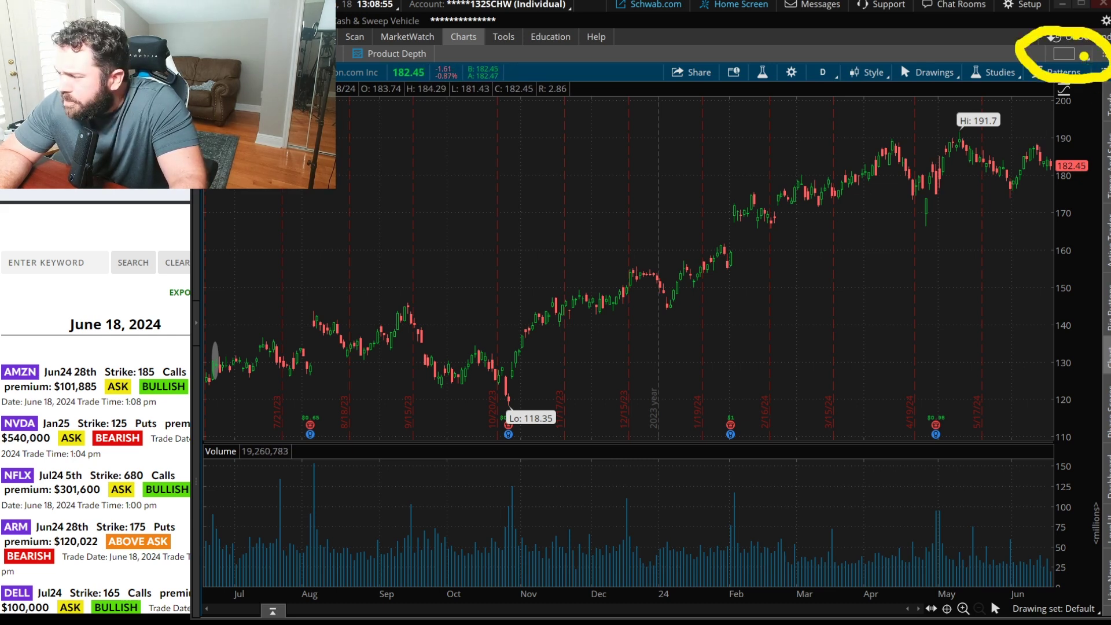
pyautogui.click(1064, 55)
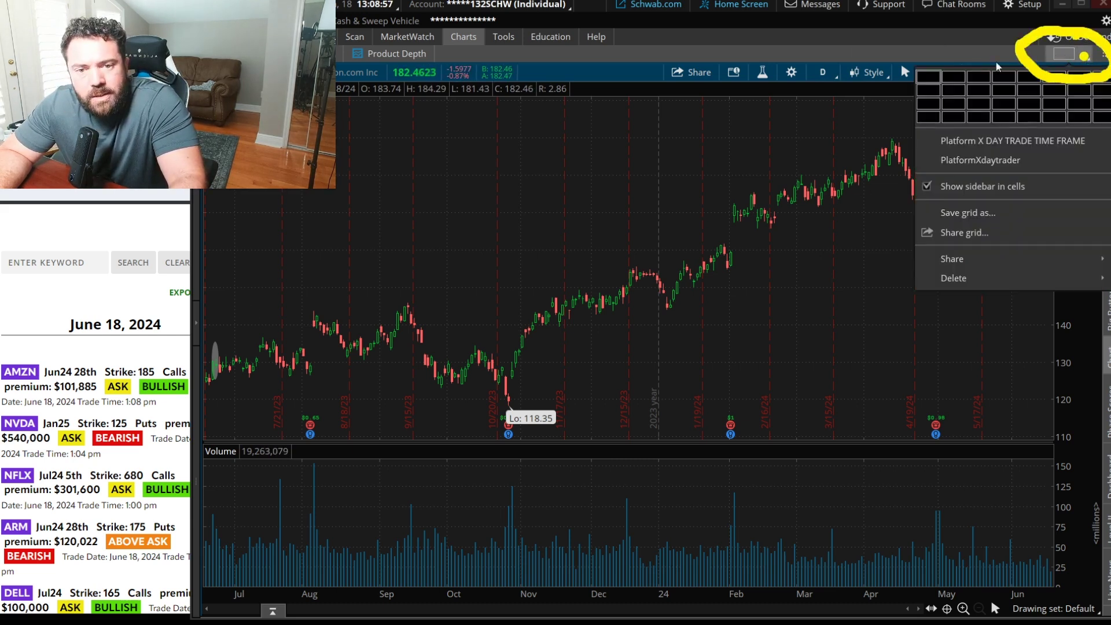
pyautogui.click(958, 78)
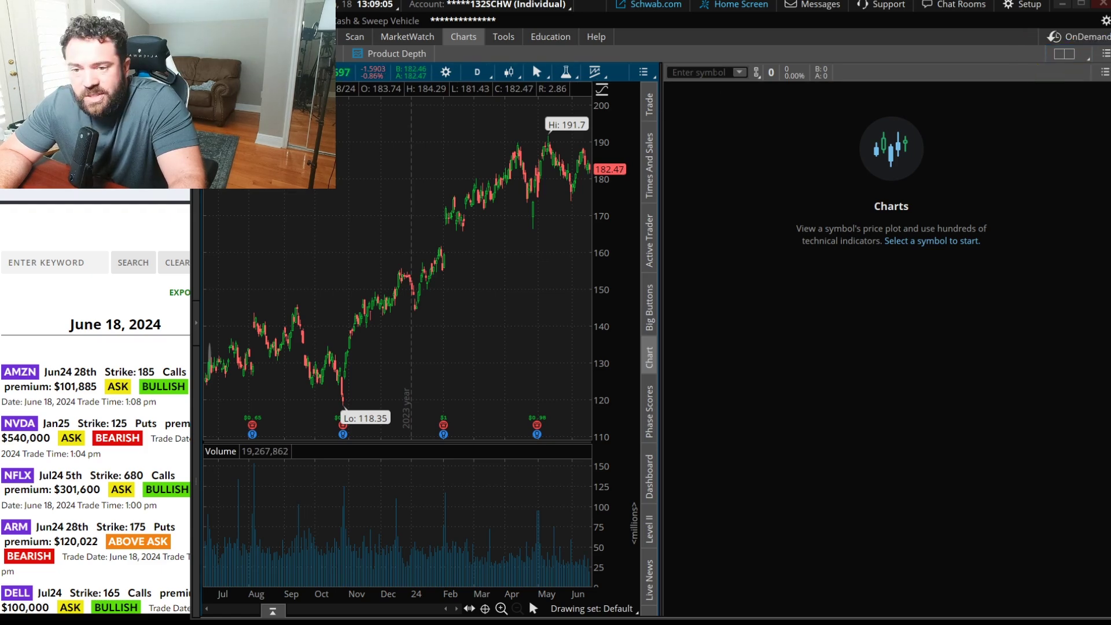
# Load NVDA into the empty chart cell and enlarge the main platform window.
pyautogui.click(717, 72)
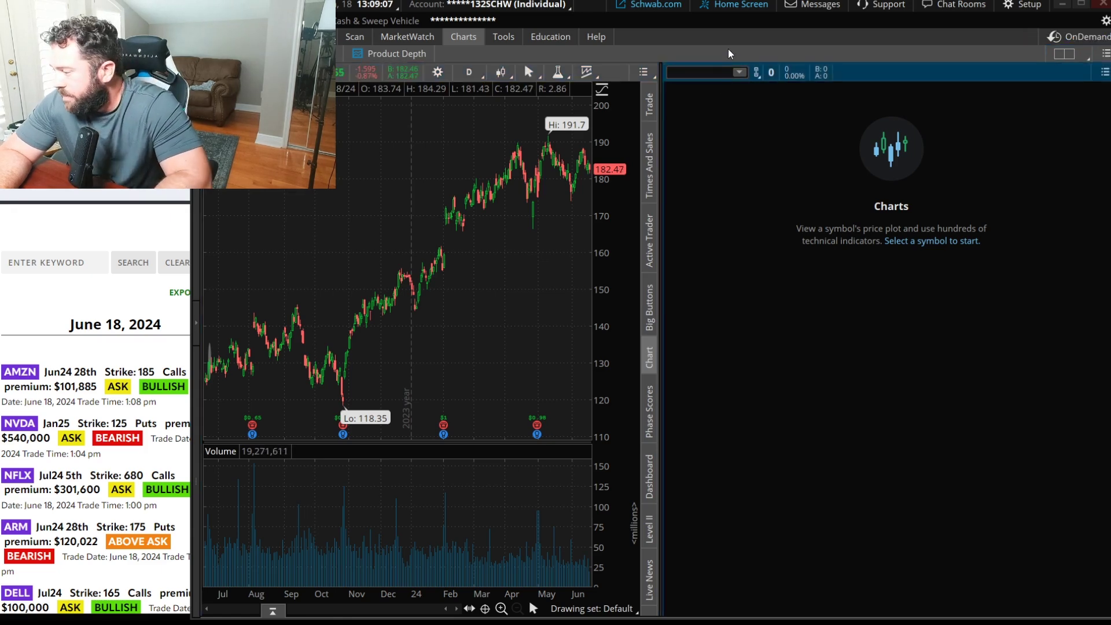
pyautogui.write('NVDA')
pyautogui.press('Return')
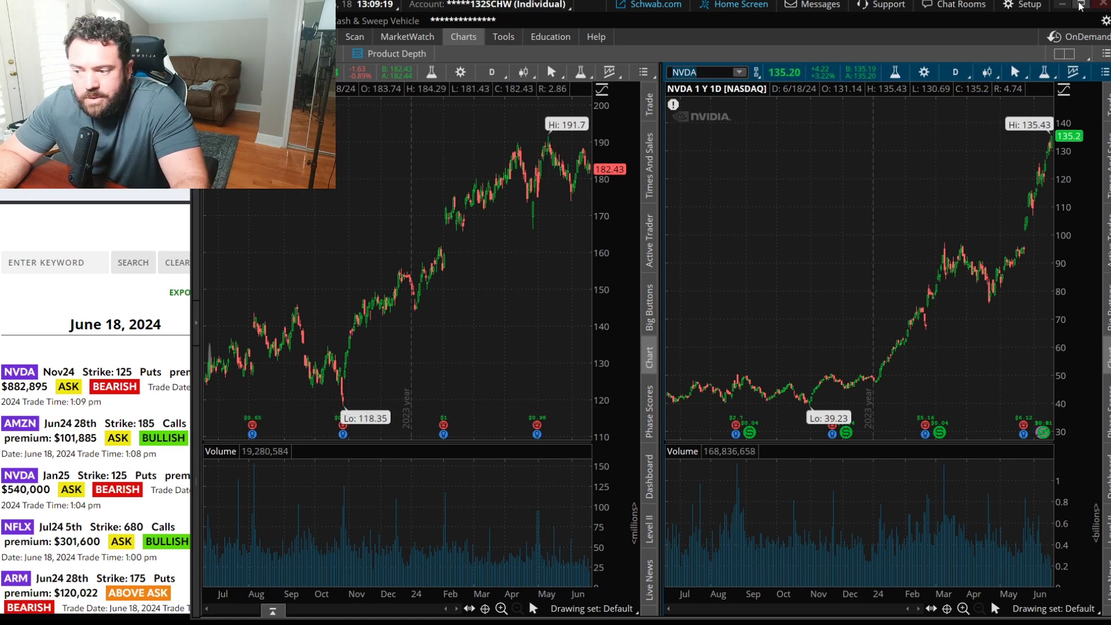
pyautogui.doubleClick(582, 17)
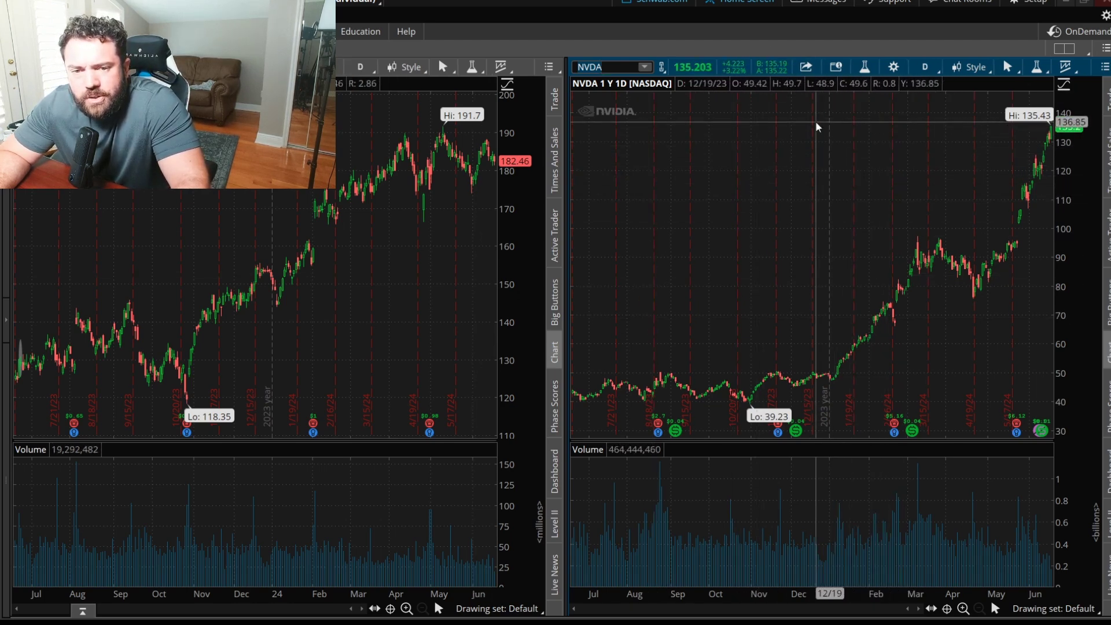
# Set the NVDA chart to the 5-day, 5-minute time frame and the AMZN chart to 30-minute bars.
pyautogui.click(913, 65)
pyautogui.click(868, 152)
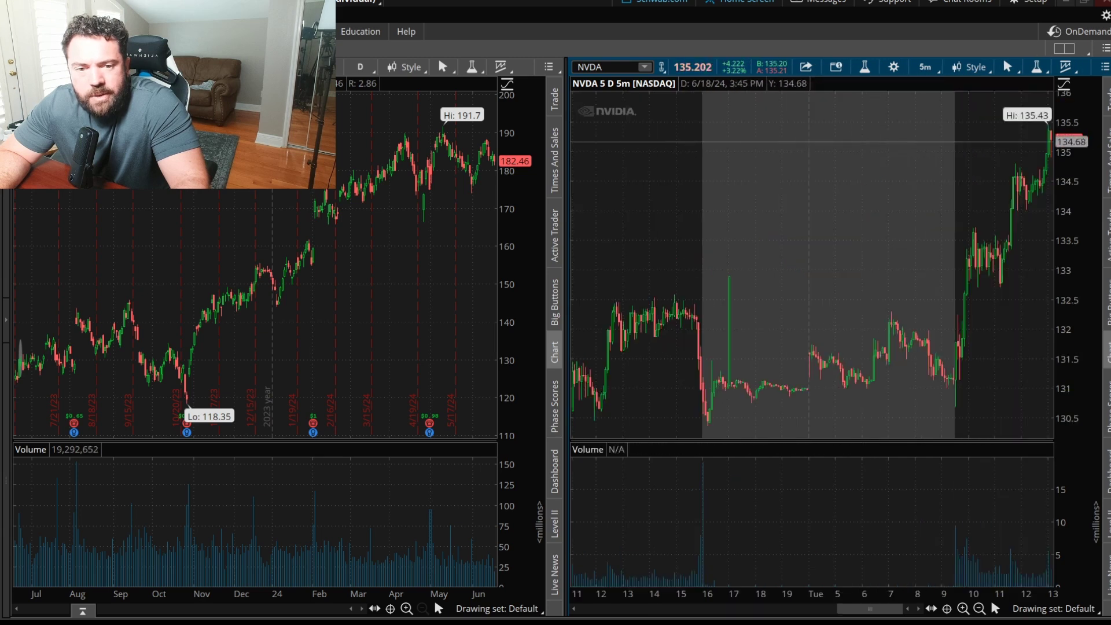
pyautogui.click(360, 67)
pyautogui.click(293, 199)
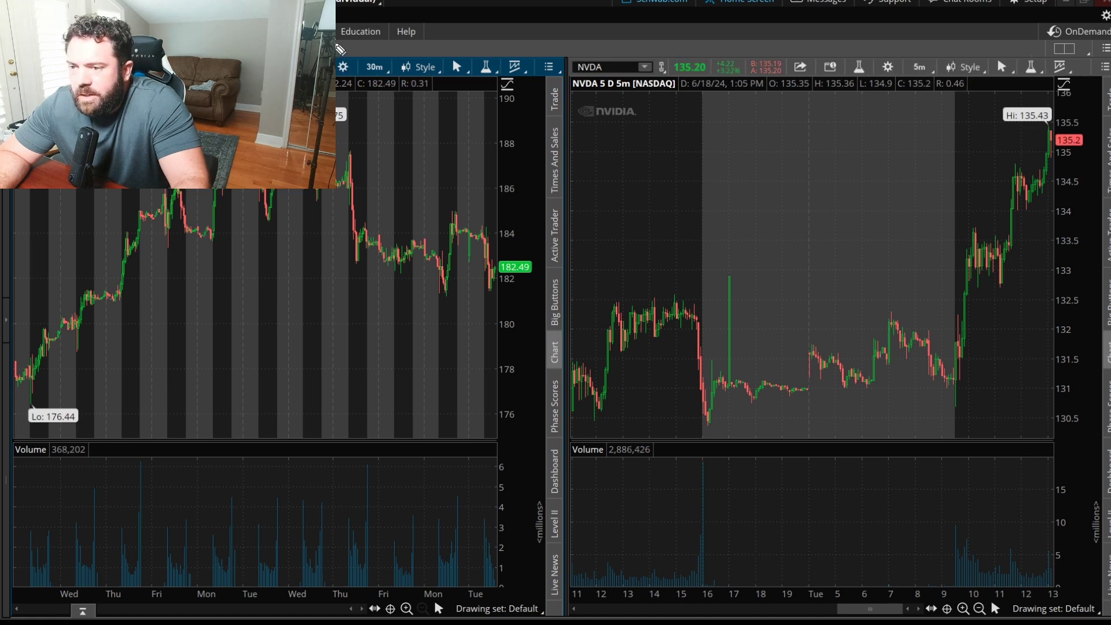
# Overlap the volume on the AMZN chart's price subgraph and apply the setting.
pyautogui.moveTo(338, 47); pyautogui.dragTo(358, 49)
pyautogui.moveTo(336, 98)
pyautogui.mouseDown()
pyautogui.moveTo(349, 100)
pyautogui.moveTo(338, 100)
pyautogui.mouseUp()
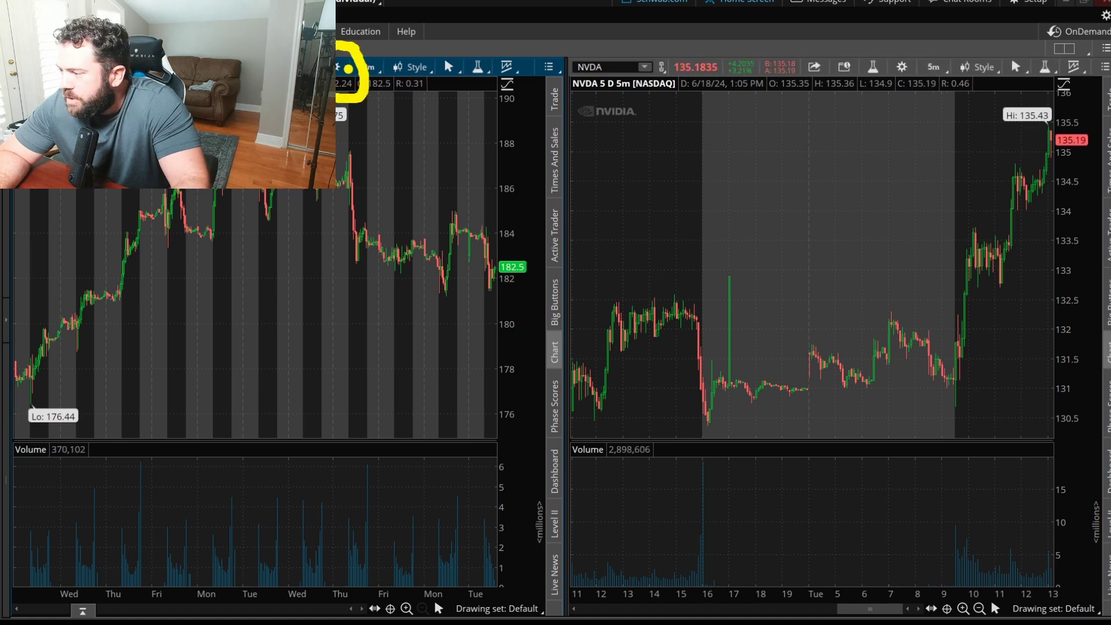
pyautogui.press('Escape')
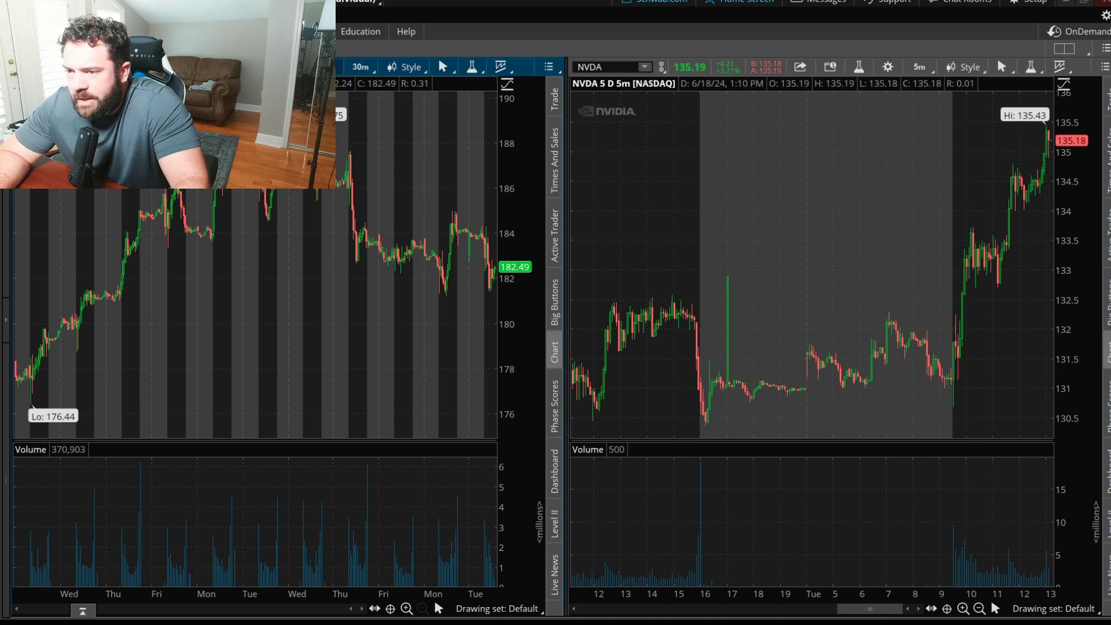
pyautogui.click(337, 67)
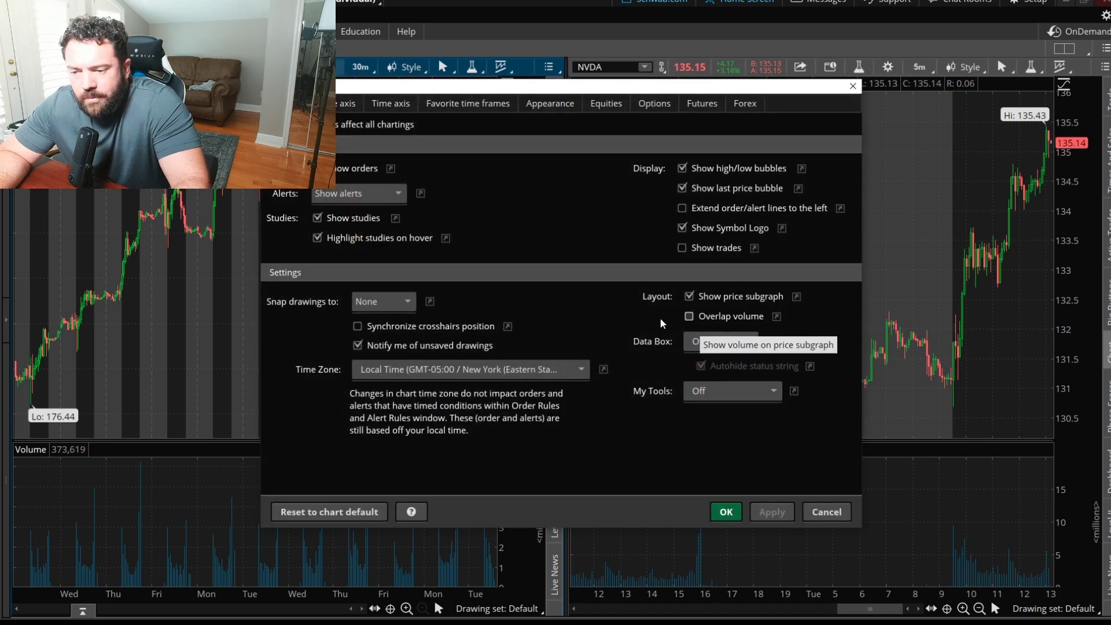
pyautogui.moveTo(647, 267)
pyautogui.mouseDown()
pyautogui.moveTo(859, 295)
pyautogui.moveTo(703, 341)
pyautogui.moveTo(645, 251)
pyautogui.mouseUp()
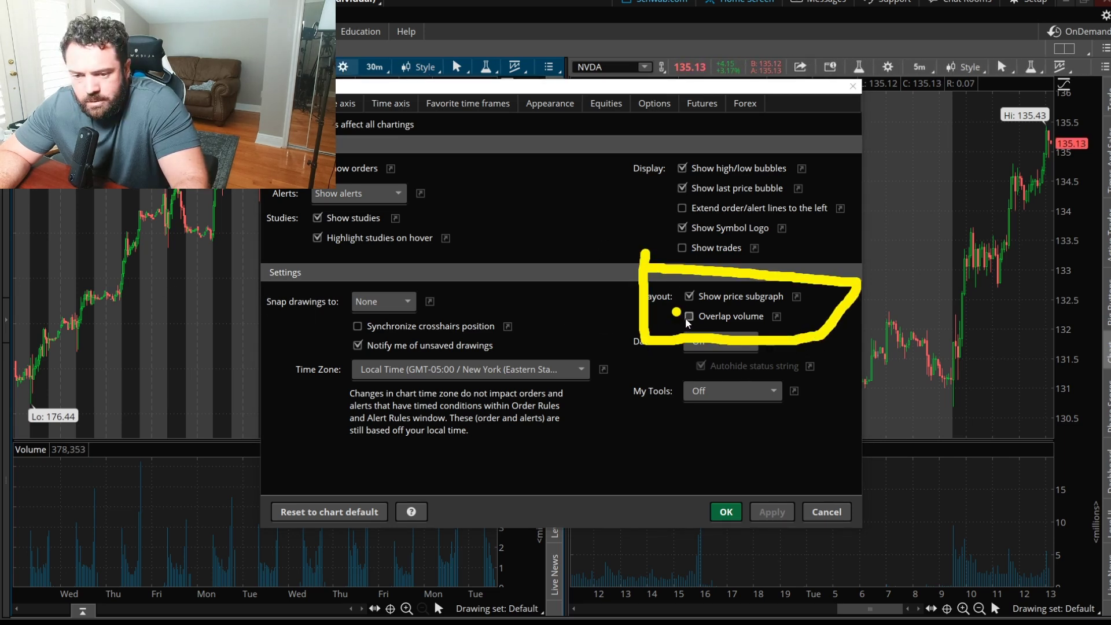
pyautogui.click(772, 512)
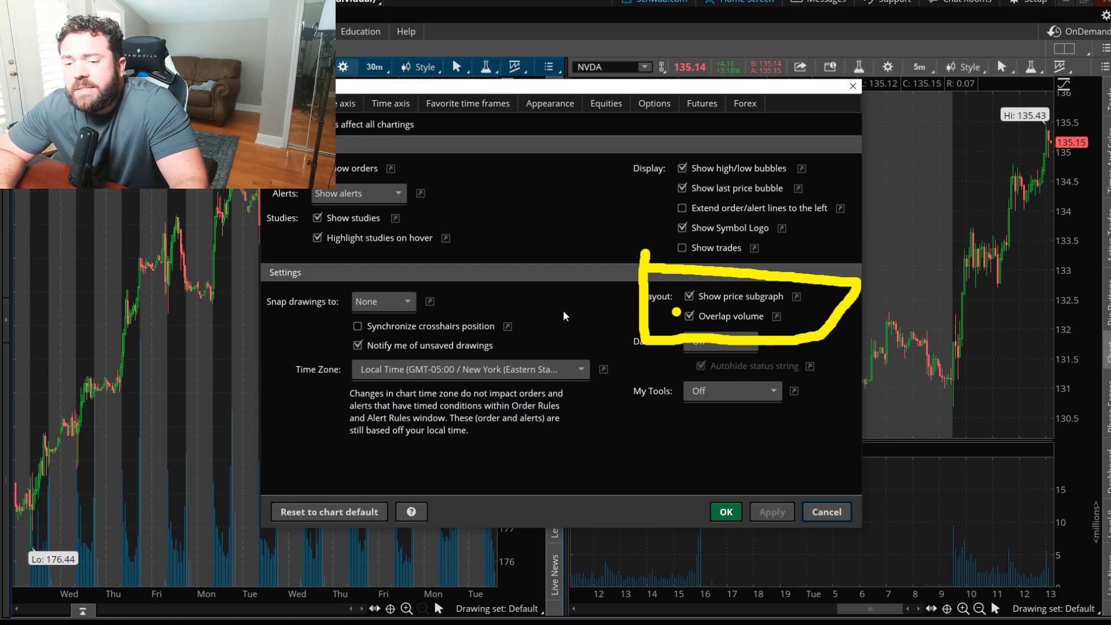
# Set the AMZN chart's time axis expansion area to 5 bars to the right and apply it.
pyautogui.click(347, 103)
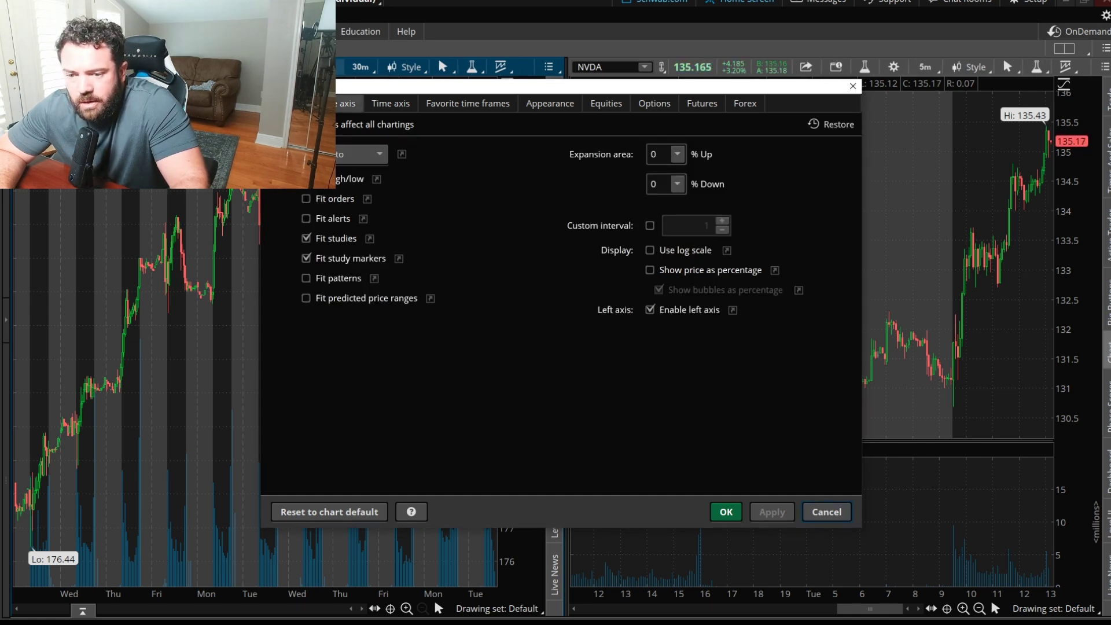
pyautogui.click(383, 103)
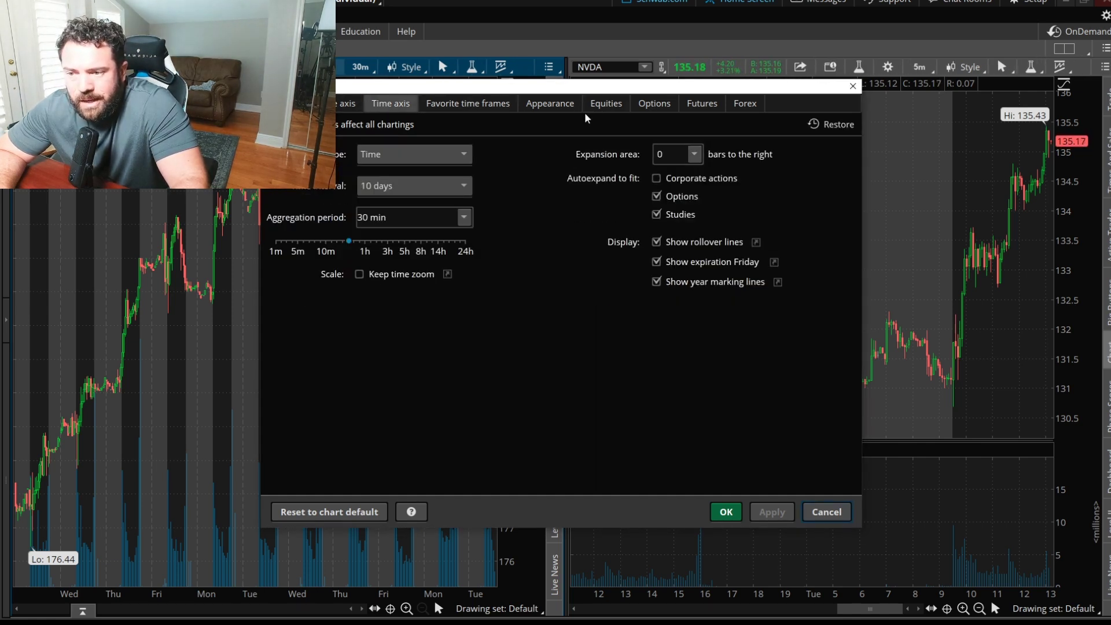
pyautogui.moveTo(620, 92); pyautogui.dragTo(968, 150)
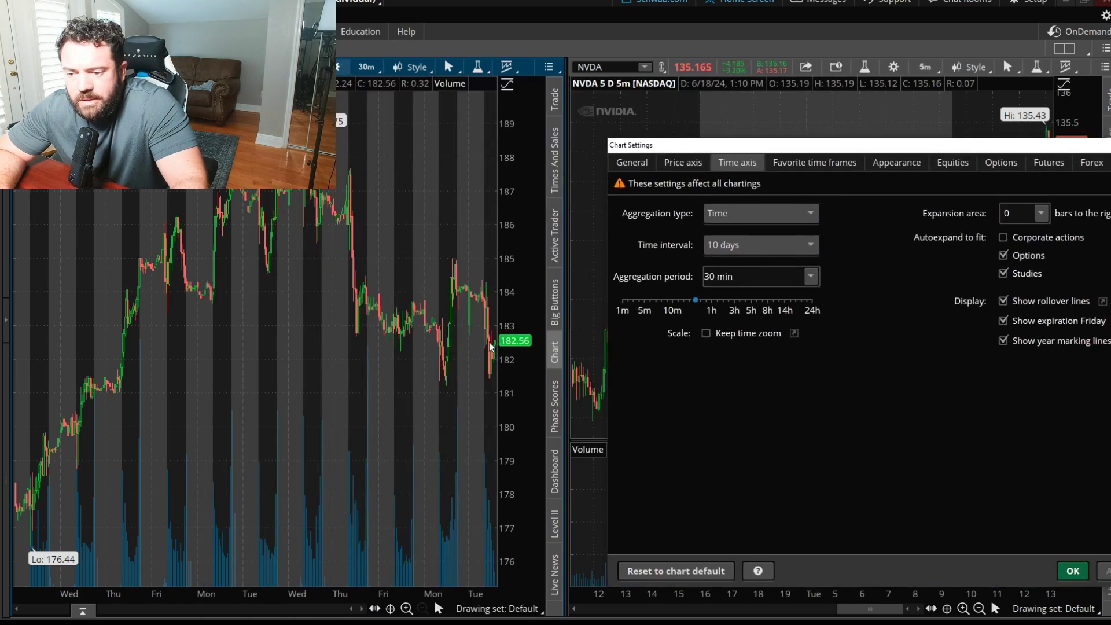
pyautogui.moveTo(760, 148); pyautogui.dragTo(429, 162)
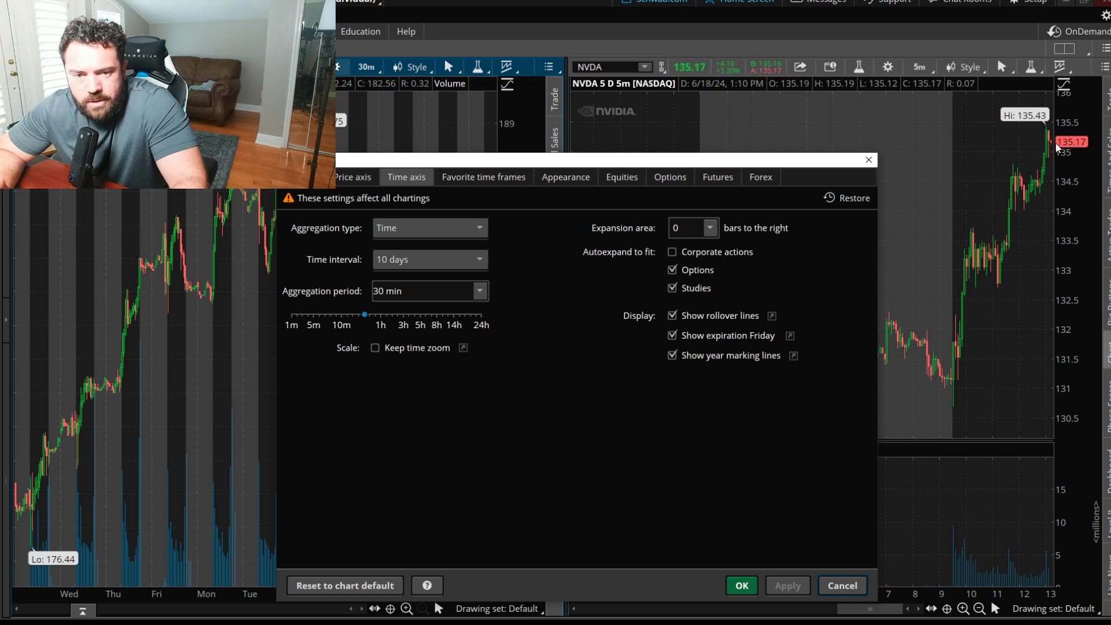
pyautogui.click(689, 228)
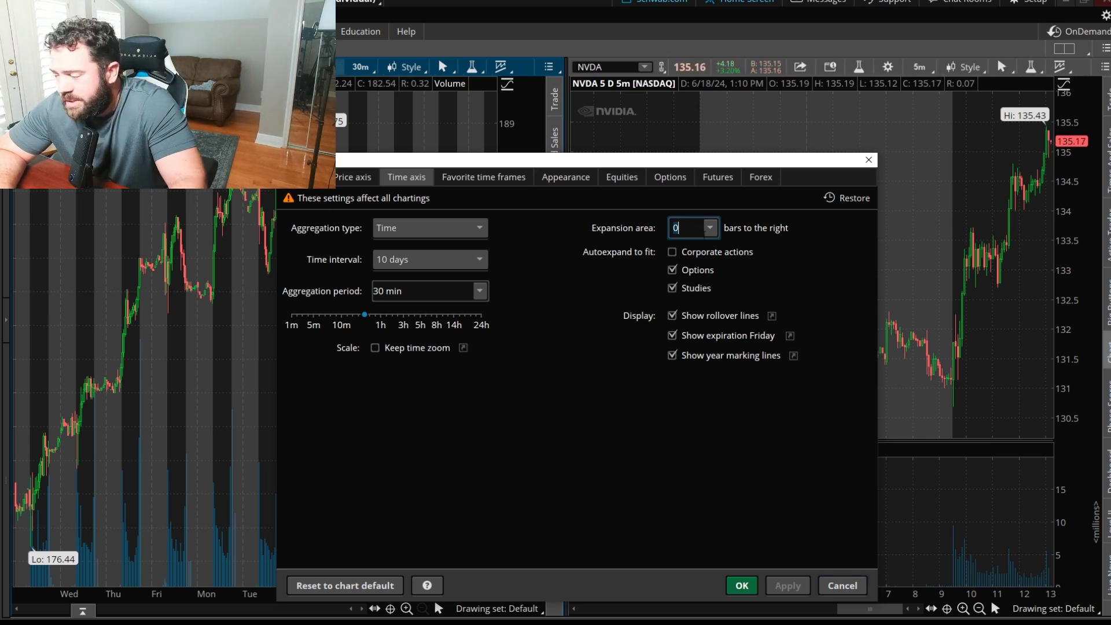
pyautogui.press('BackSpace')
pyautogui.write('5')
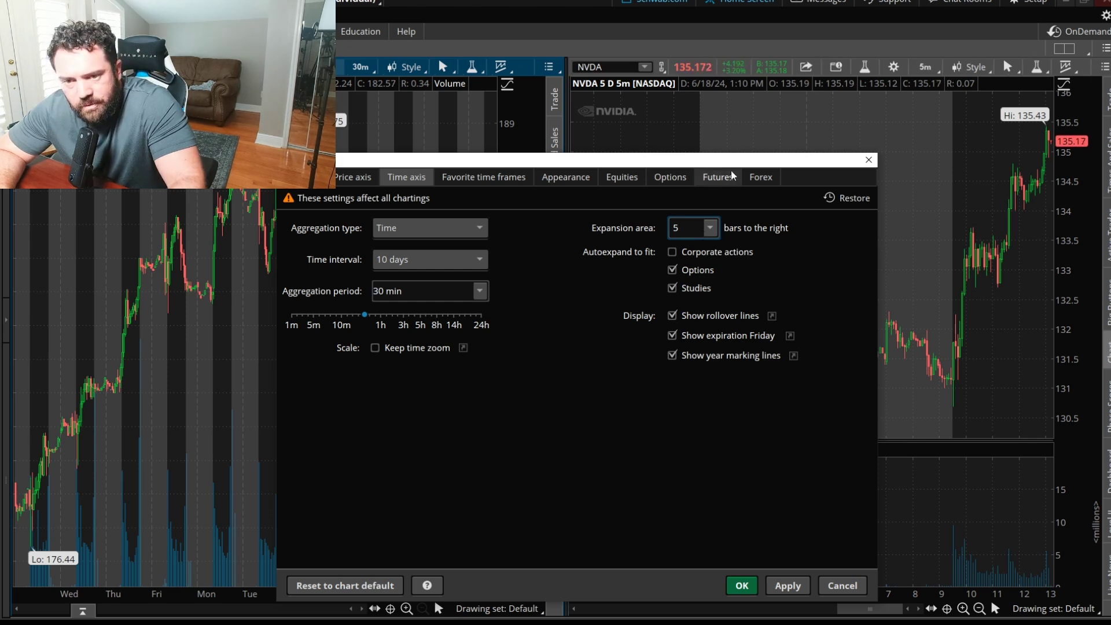
pyautogui.moveTo(726, 160); pyautogui.dragTo(694, 124)
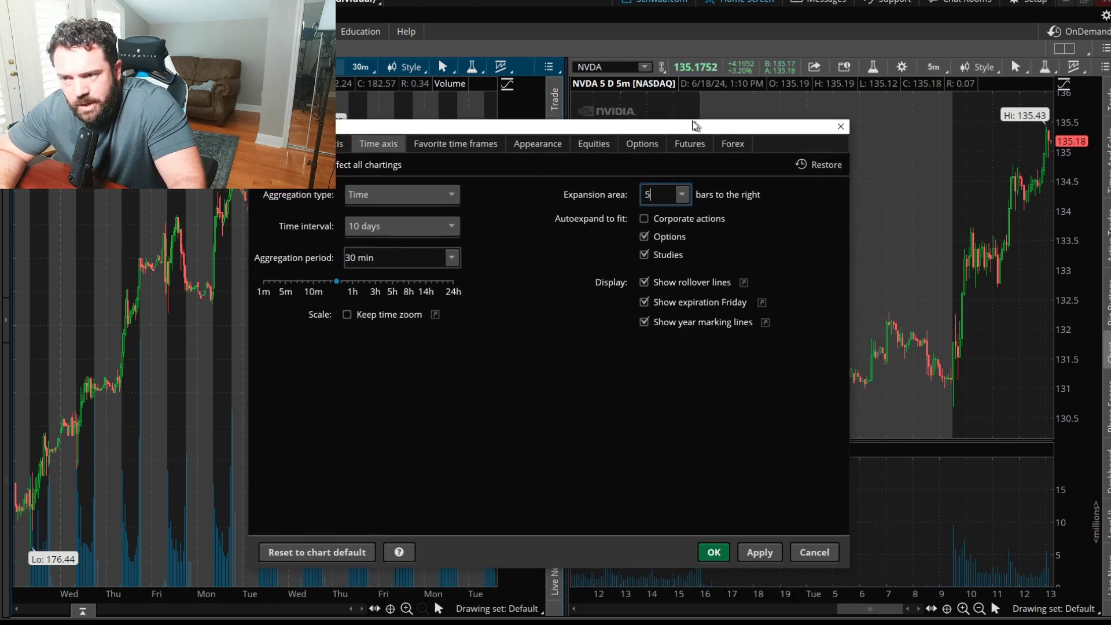
pyautogui.click(755, 550)
# Reposition the chart settings window and bring up the favorite time frames settings.
pyautogui.click(648, 142)
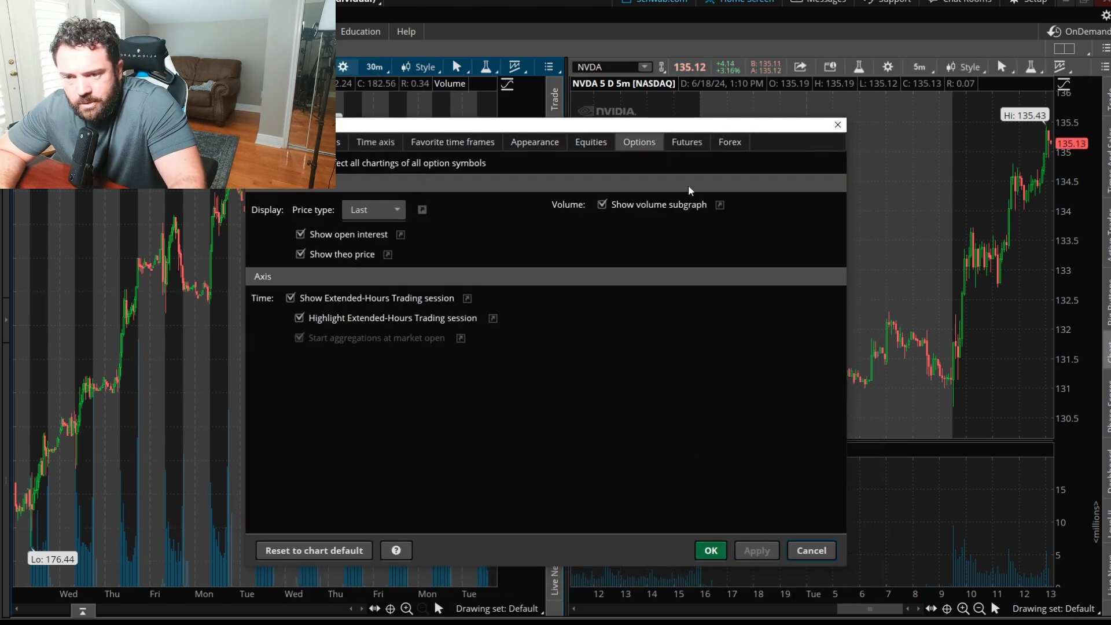
pyautogui.moveTo(669, 125); pyautogui.dragTo(696, 257)
pyautogui.moveTo(492, 257); pyautogui.dragTo(515, 105)
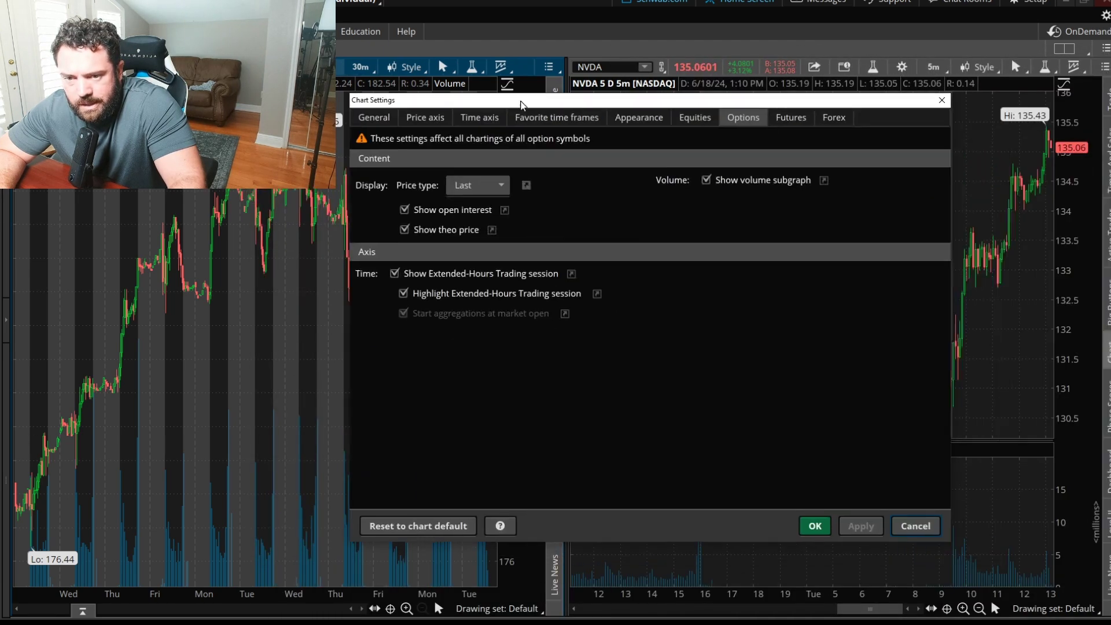
pyautogui.click(435, 118)
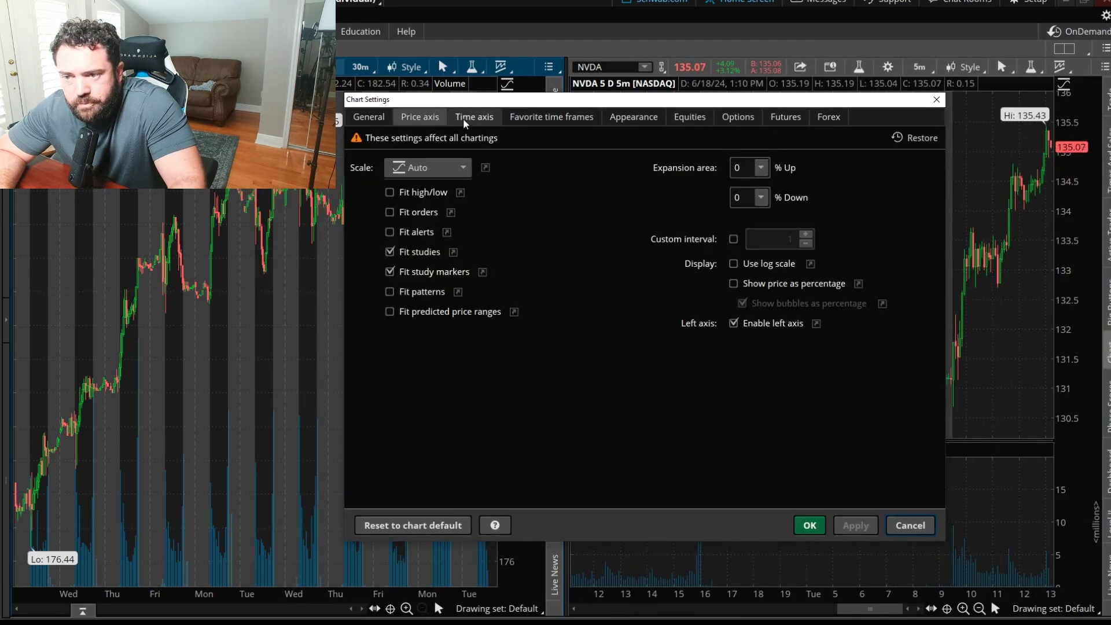
pyautogui.click(495, 116)
pyautogui.click(540, 117)
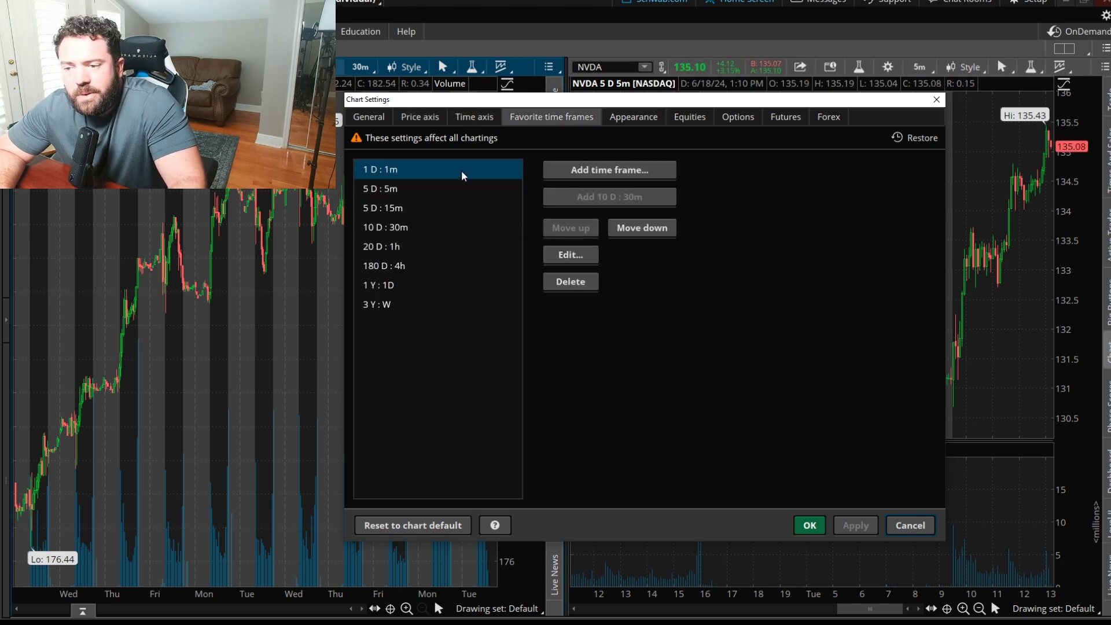
pyautogui.click(609, 170)
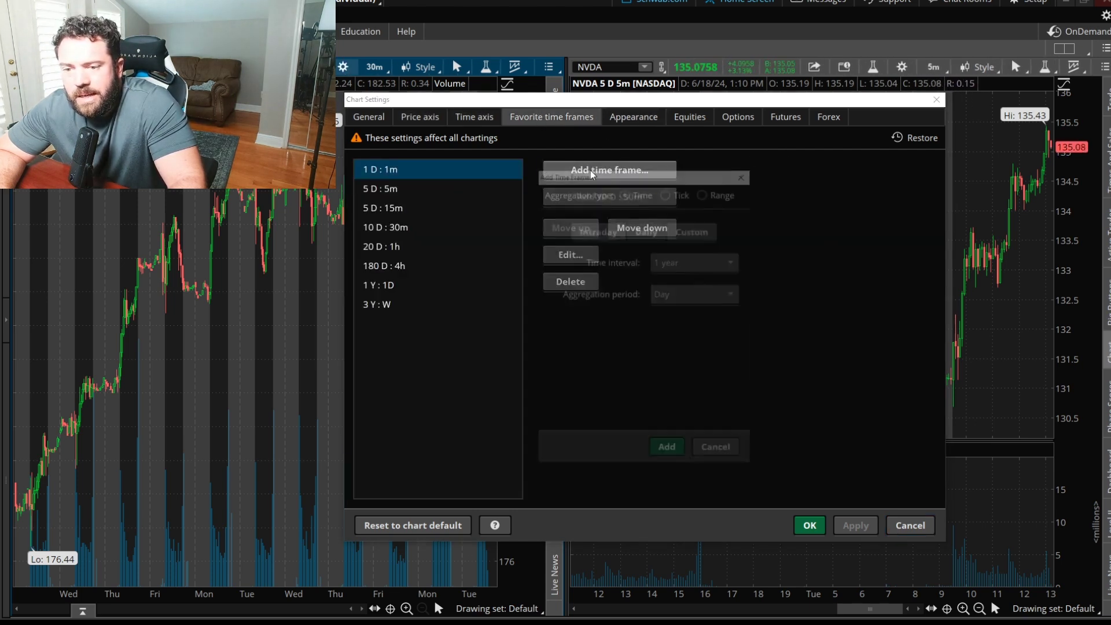
pyautogui.click(676, 262)
pyautogui.scroll(2, 700, 308)
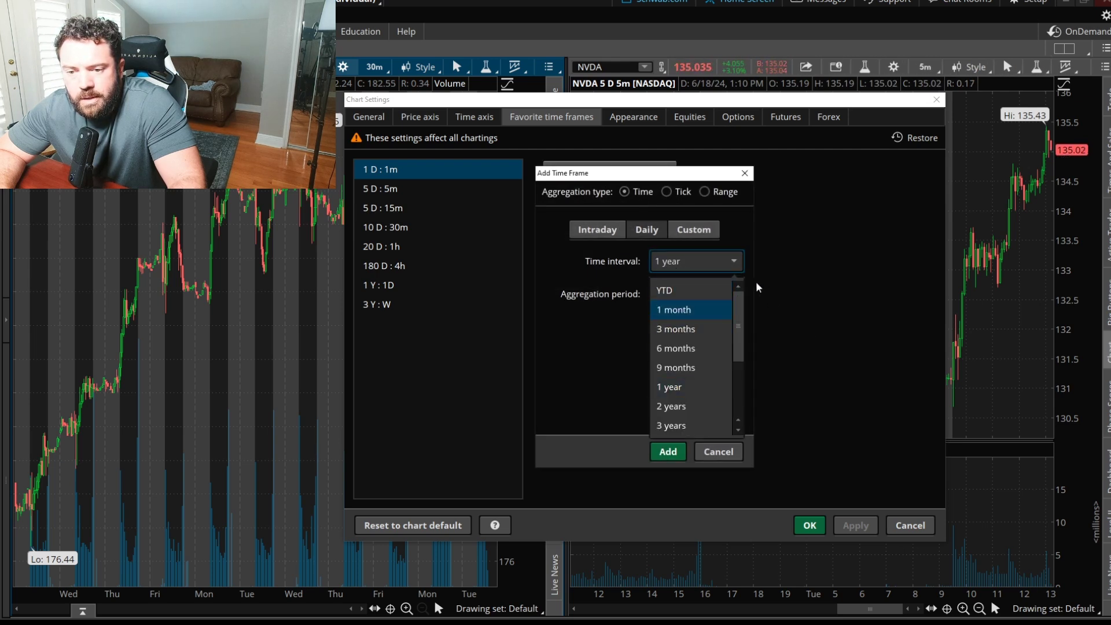
pyautogui.click(719, 452)
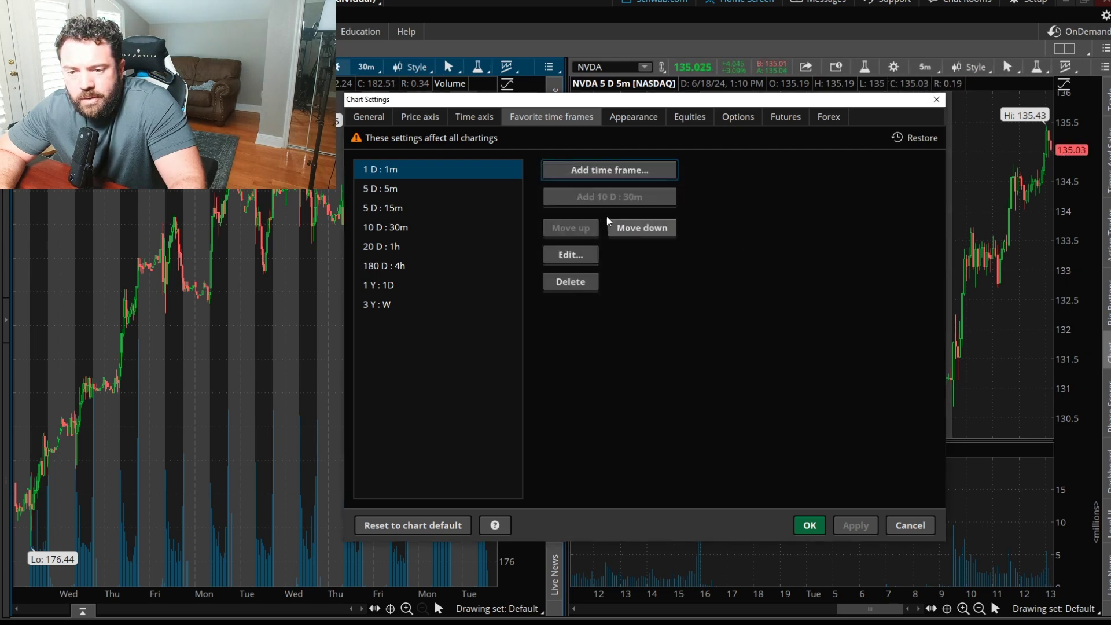
# Add an intraday time frame with a 5-day interval and 10-minute aggregation to the favorite time frames.
pyautogui.click(600, 174)
pyautogui.click(615, 236)
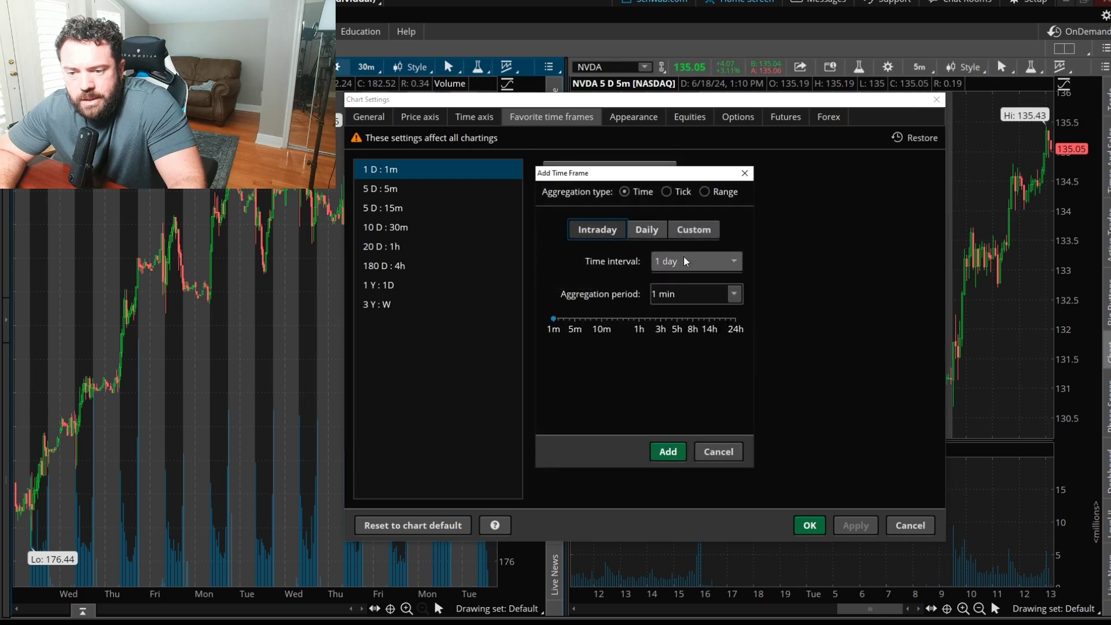
pyautogui.click(605, 322)
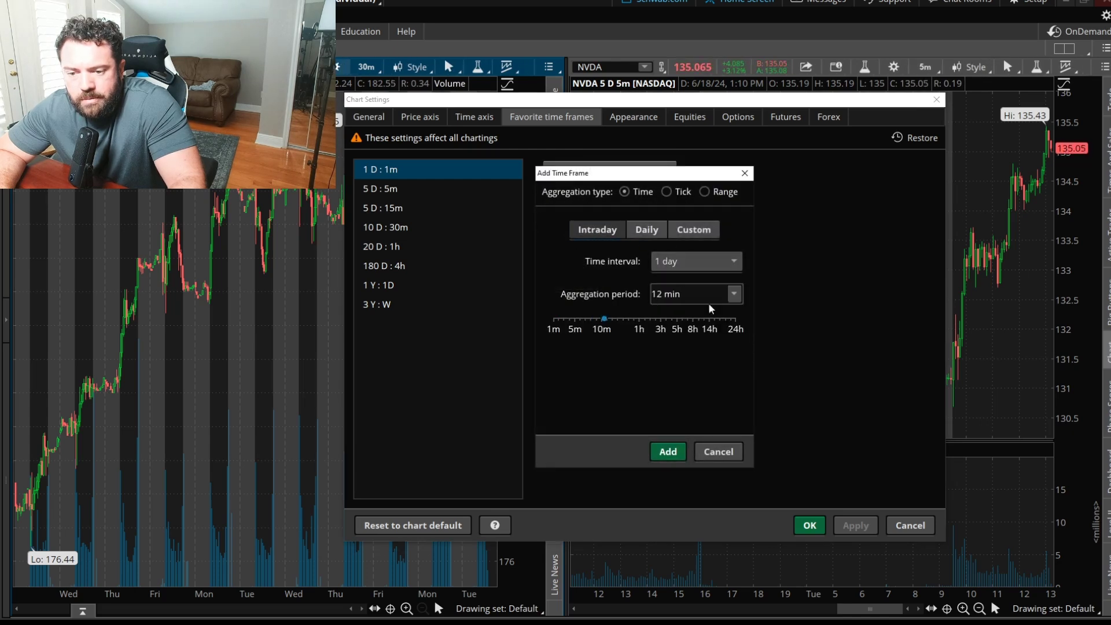
pyautogui.click(738, 295)
pyautogui.click(692, 439)
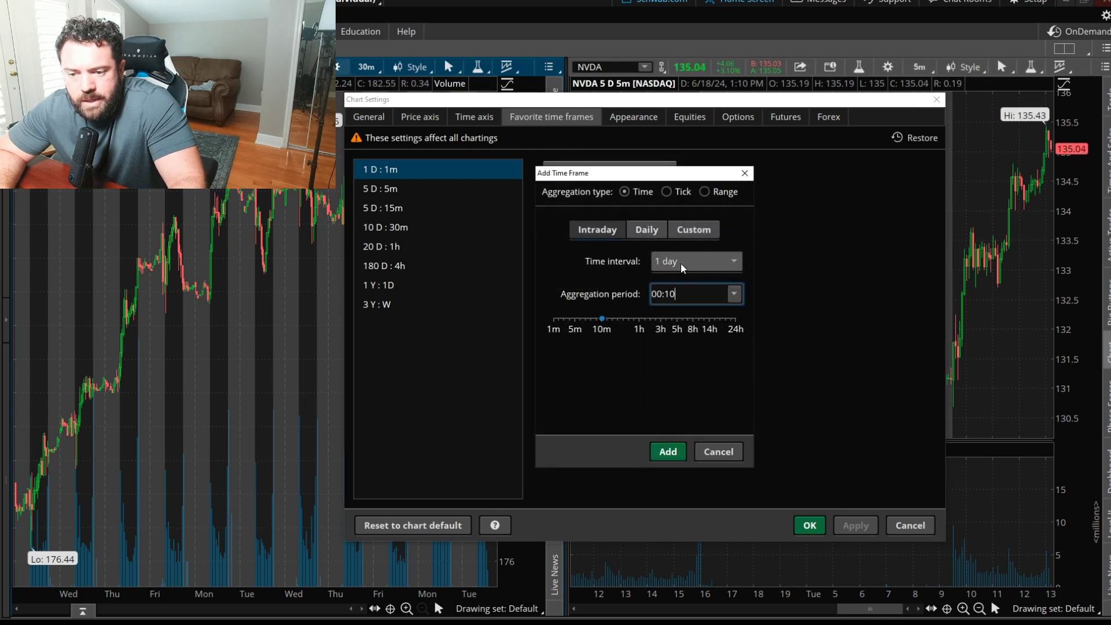
pyautogui.click(671, 261)
pyautogui.click(669, 368)
pyautogui.click(668, 452)
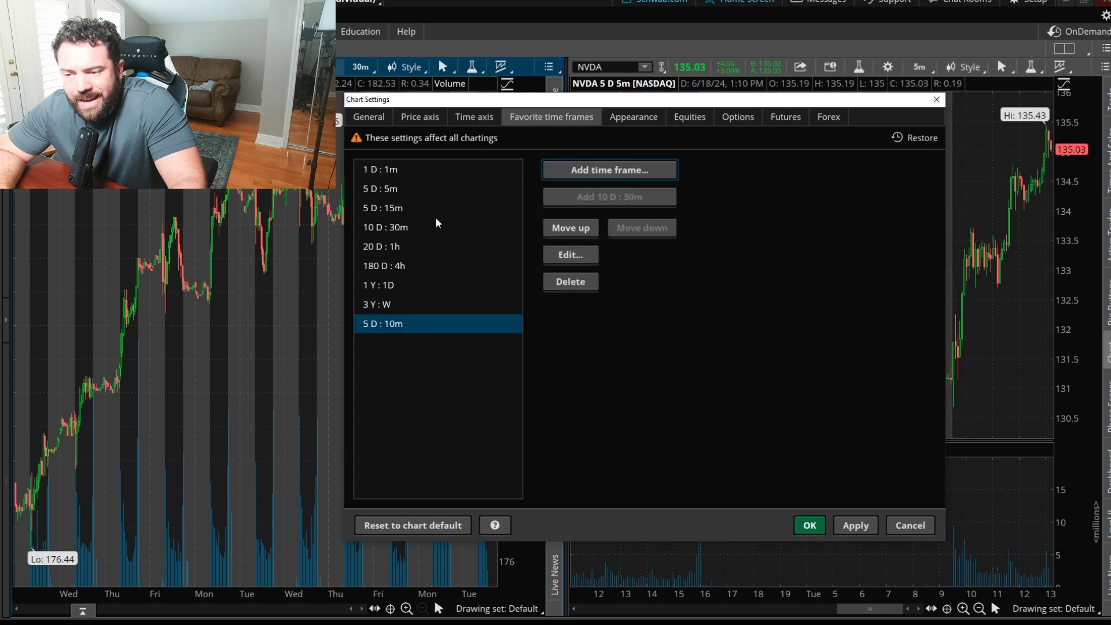
pyautogui.click(419, 234)
pyautogui.click(406, 324)
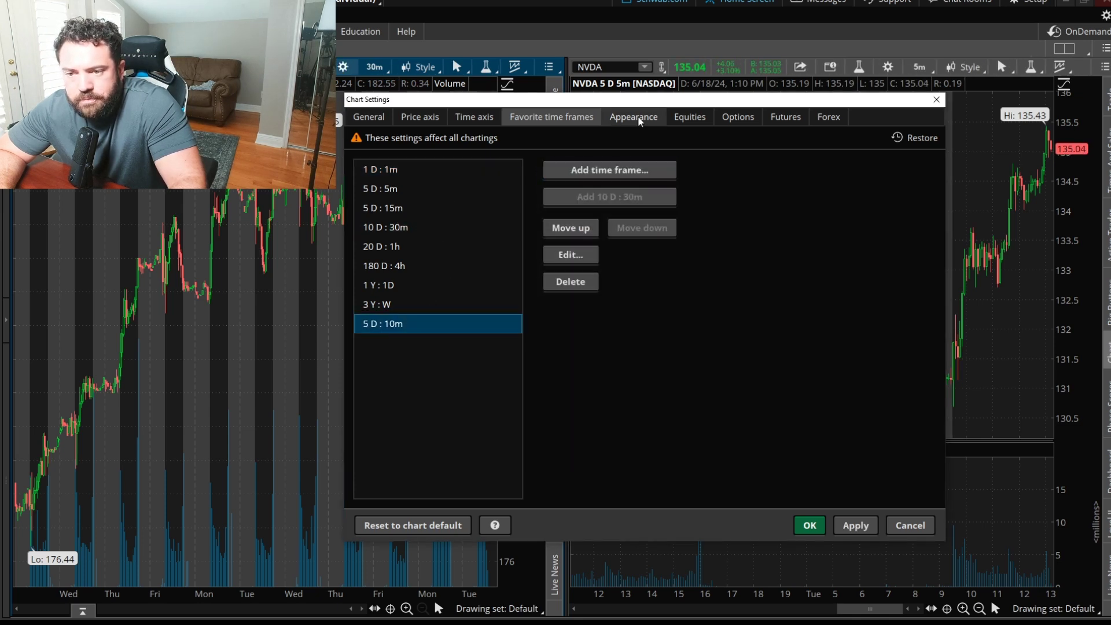
# Turn off the Extended-Hours Trading session for equities in the AMZN chart settings.
pyautogui.click(634, 117)
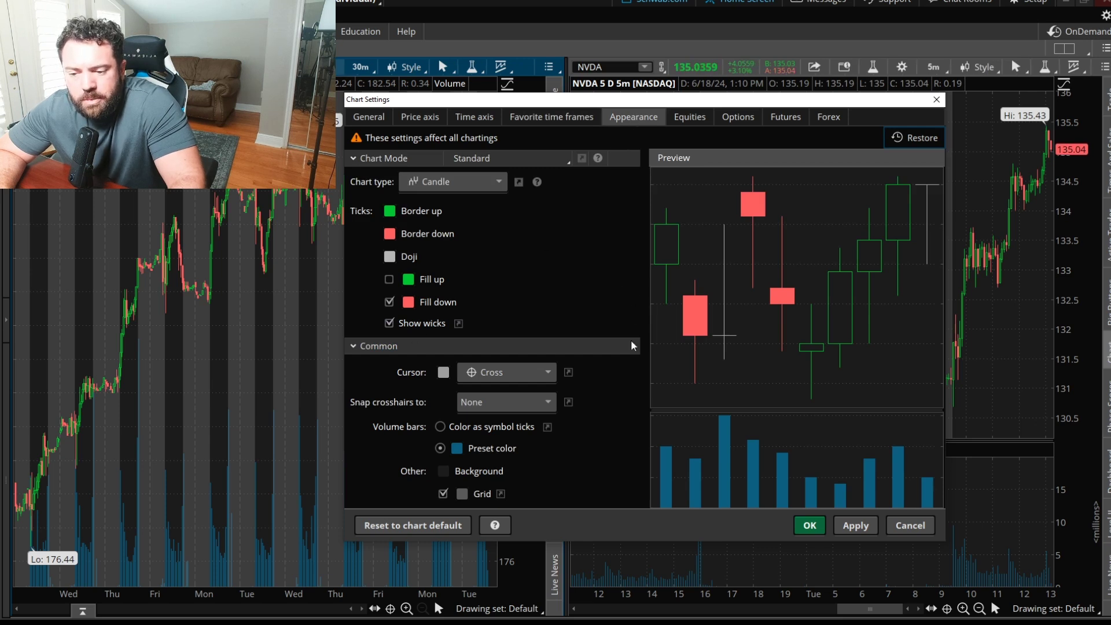
pyautogui.click(687, 118)
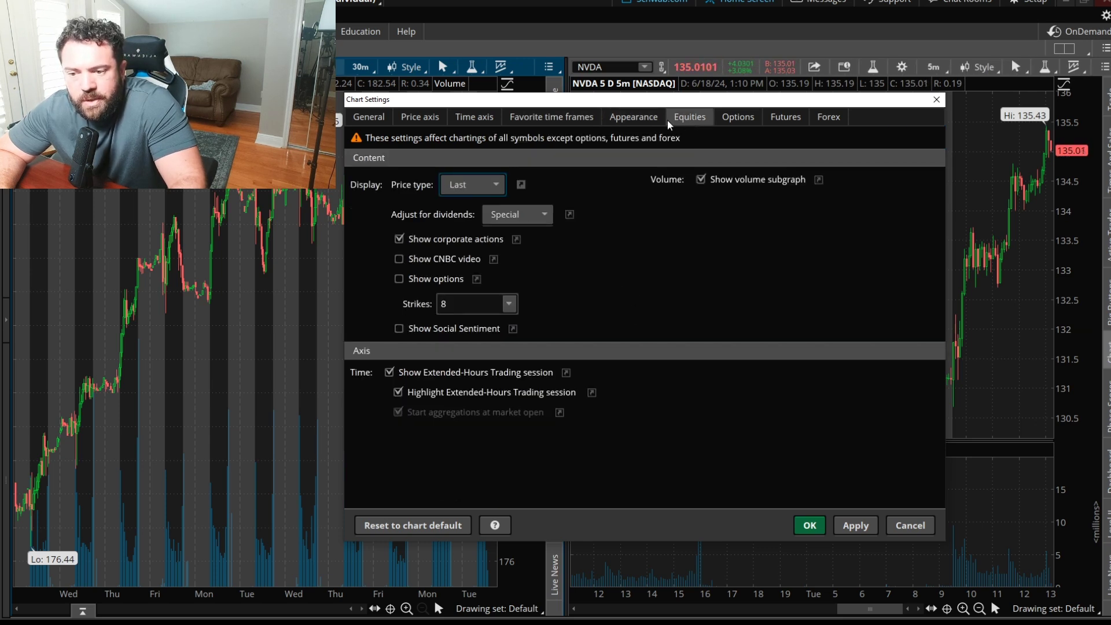
pyautogui.click(470, 373)
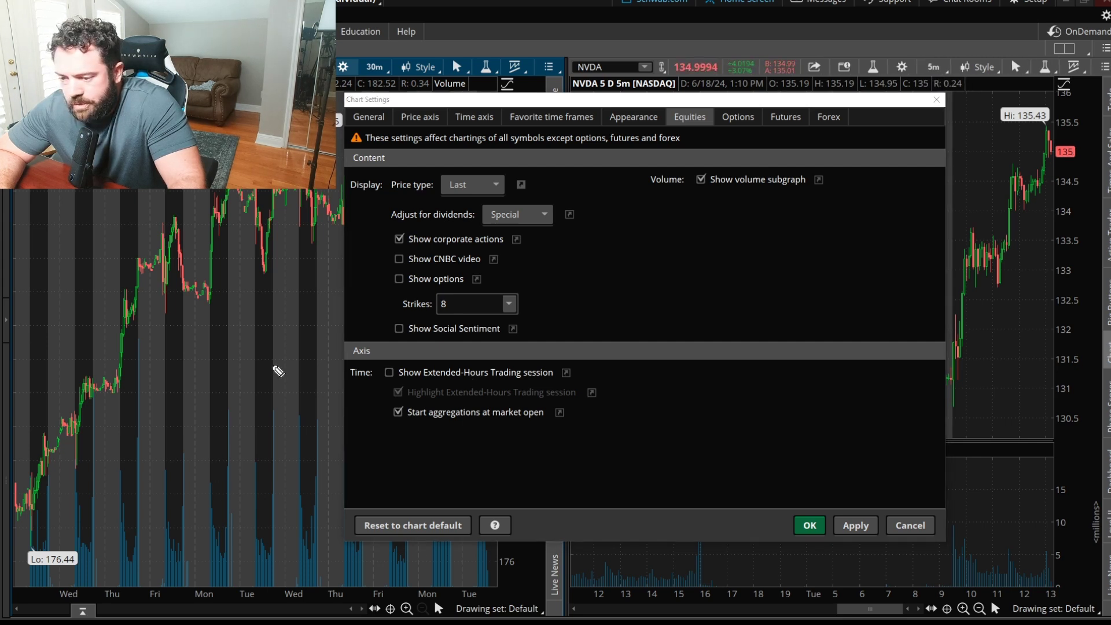
pyautogui.click(282, 346)
pyautogui.moveTo(689, 137)
pyautogui.mouseDown()
pyautogui.moveTo(468, 334)
pyautogui.moveTo(419, 355)
pyautogui.mouseUp()
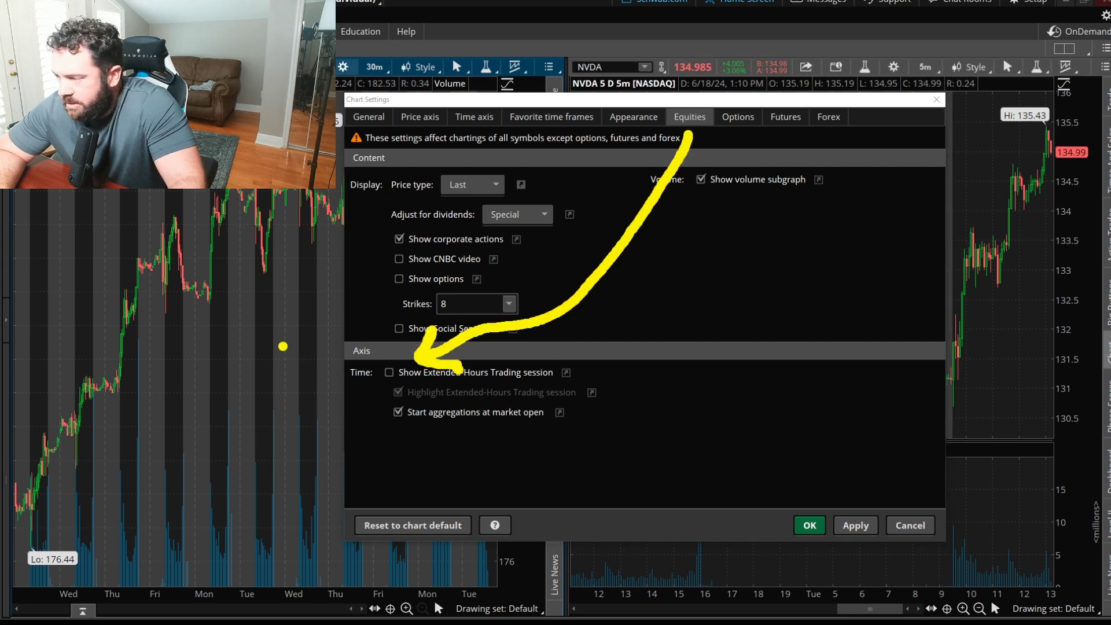
# Check the options, futures and forex chart settings, then apply all changes and close the settings.
pyautogui.click(738, 118)
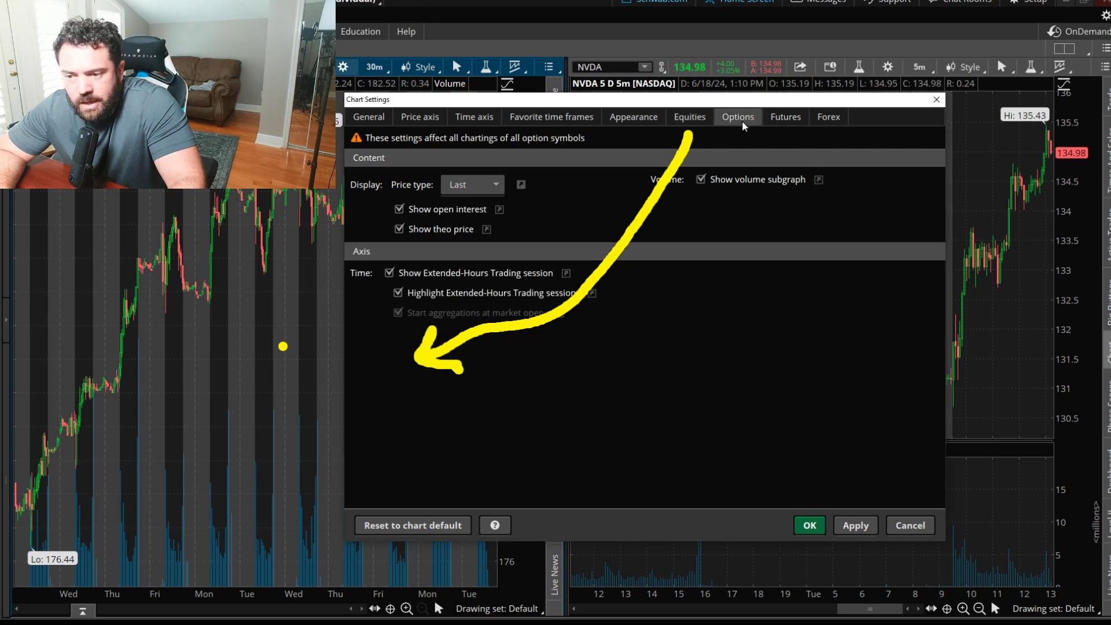
pyautogui.click(783, 121)
pyautogui.click(828, 118)
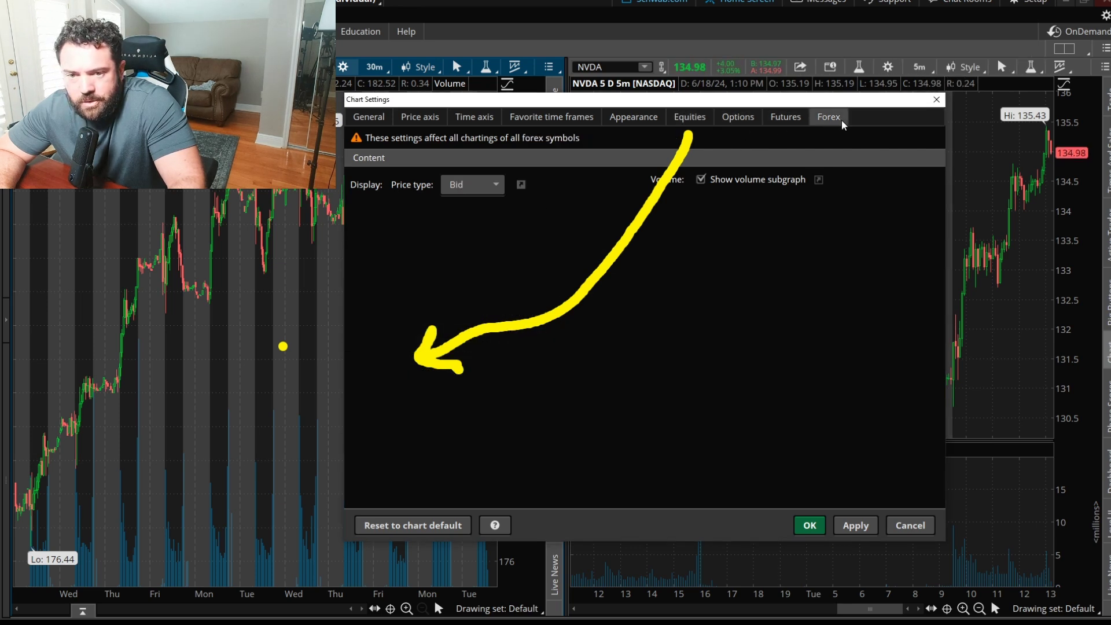
pyautogui.click(855, 528)
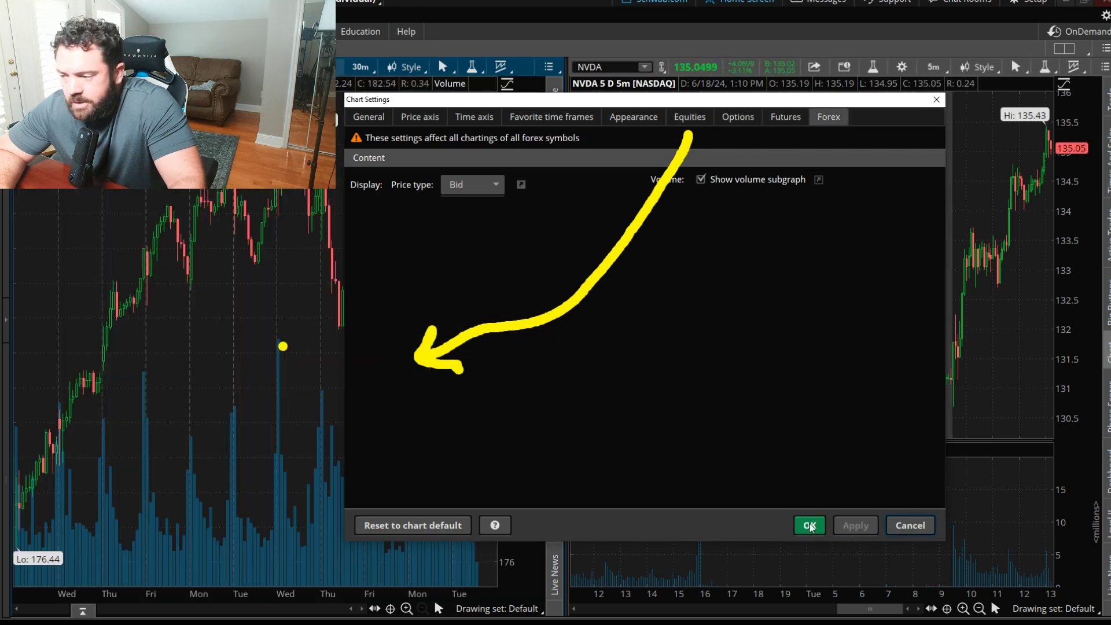
pyautogui.press('Escape')
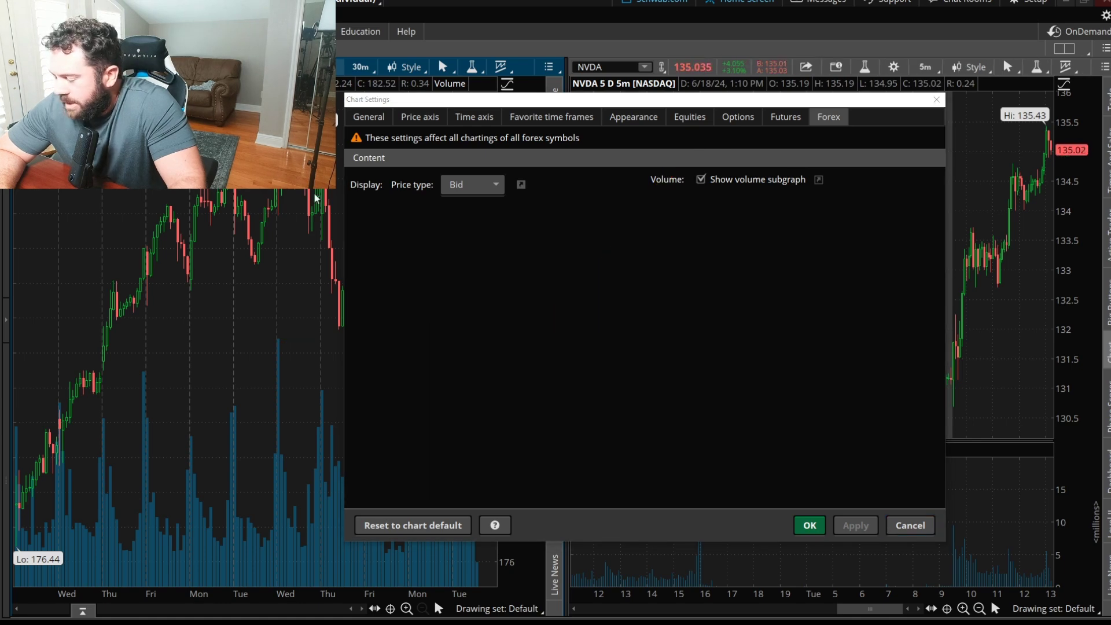
pyautogui.click(810, 525)
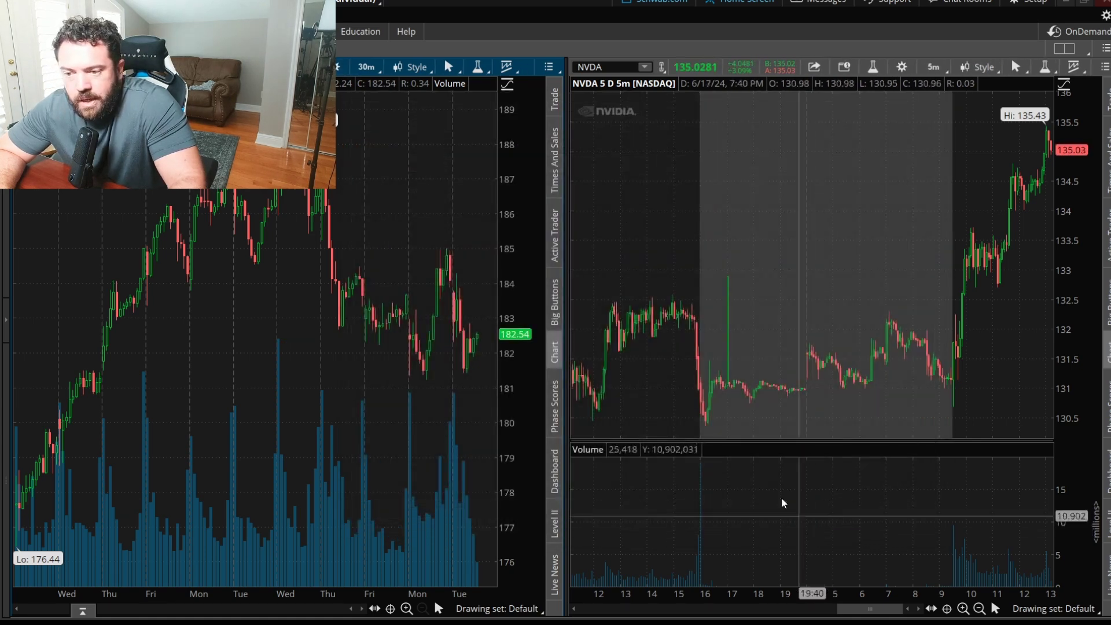
# Switch the AMZN chart to the 5-day, 10-minute favorite time frame and reopen its time frame choices.
pyautogui.click(371, 72)
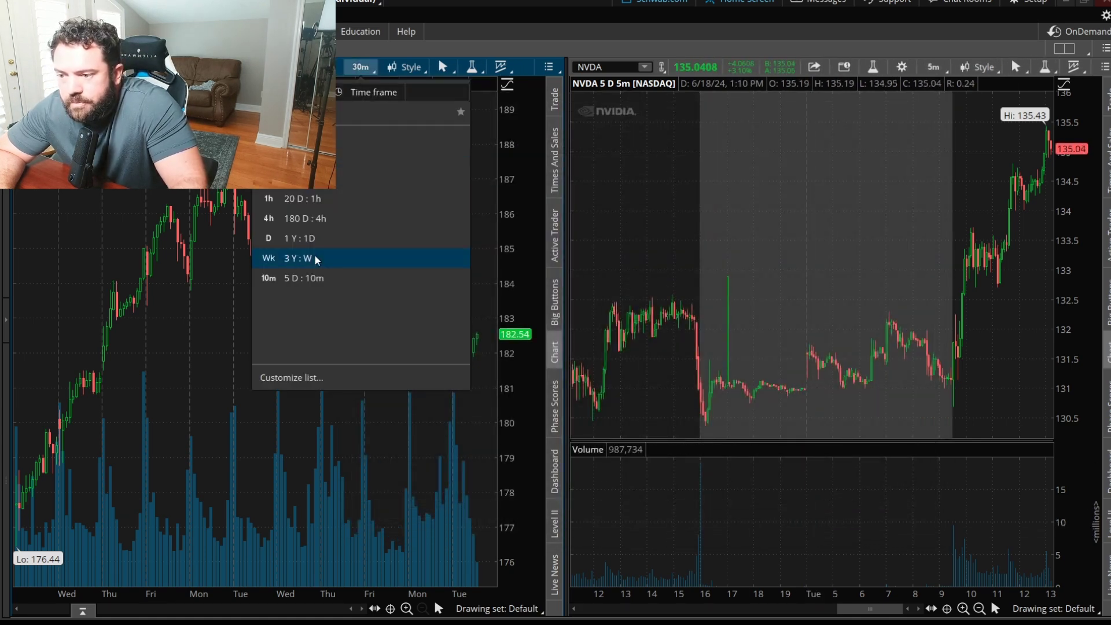
pyautogui.click(313, 278)
pyautogui.click(361, 68)
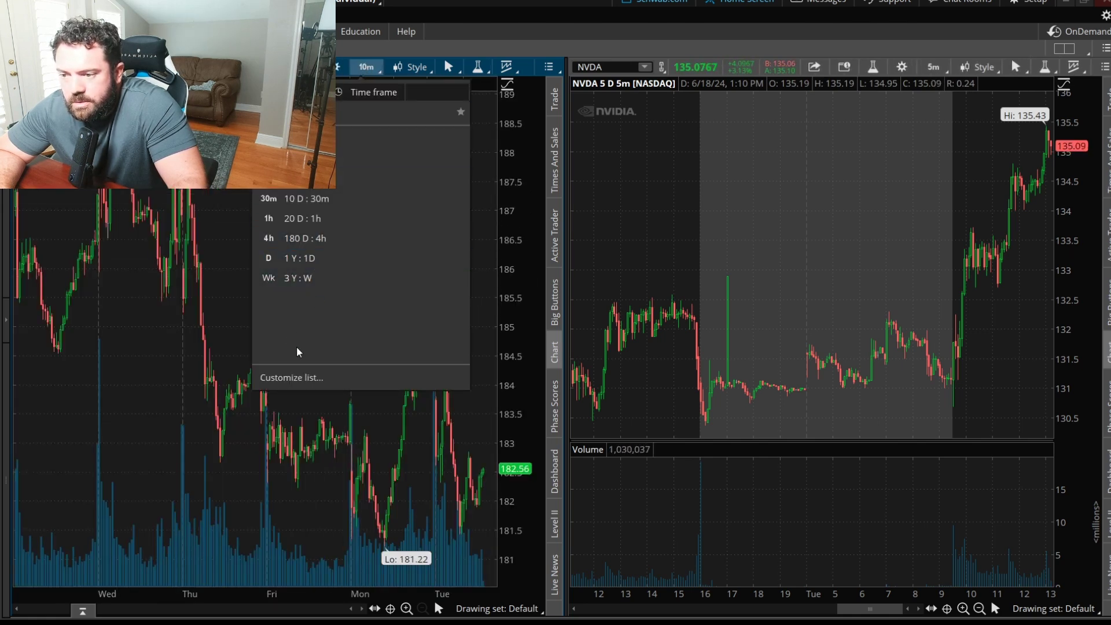
# Close the AMZN chart's time frame choices and zoom the chart in on the latest candles, from Monday midday through Tuesday.
pyautogui.click(347, 478)
pyautogui.moveTo(382, 438); pyautogui.dragTo(649, 419)
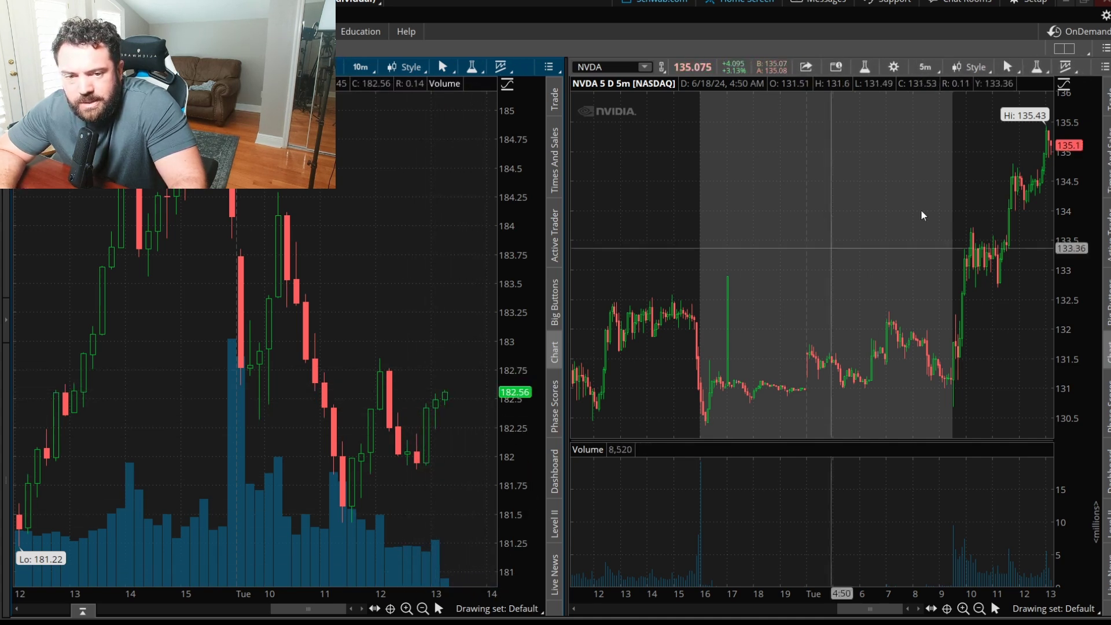
# Turn on Overlap volume in the general settings of the NVDA chart and apply it.
pyautogui.click(888, 67)
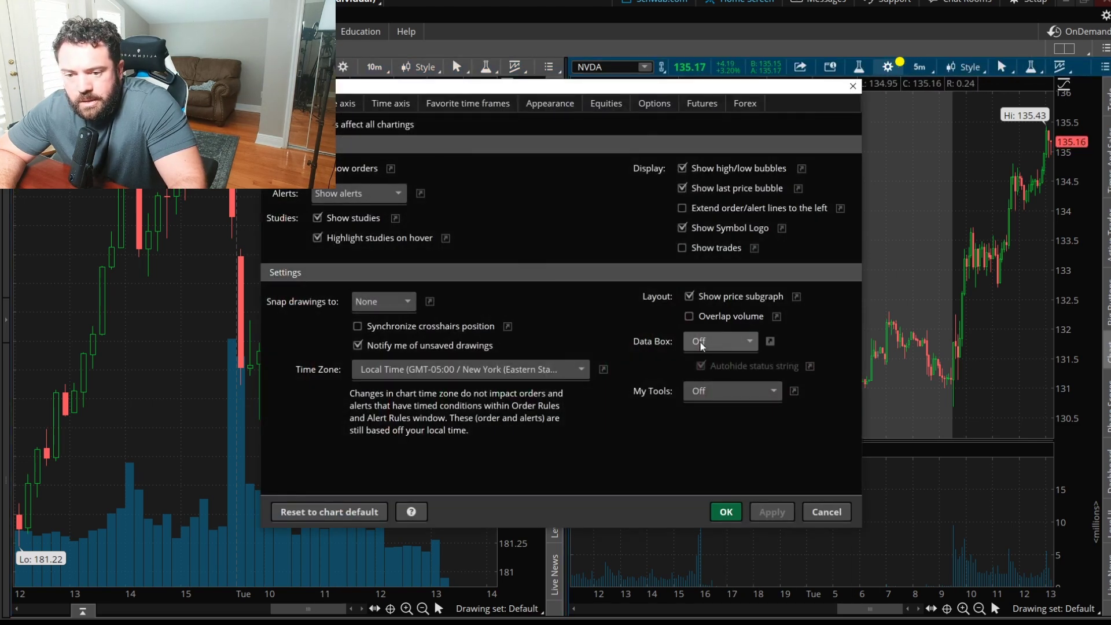
pyautogui.click(730, 317)
pyautogui.click(771, 510)
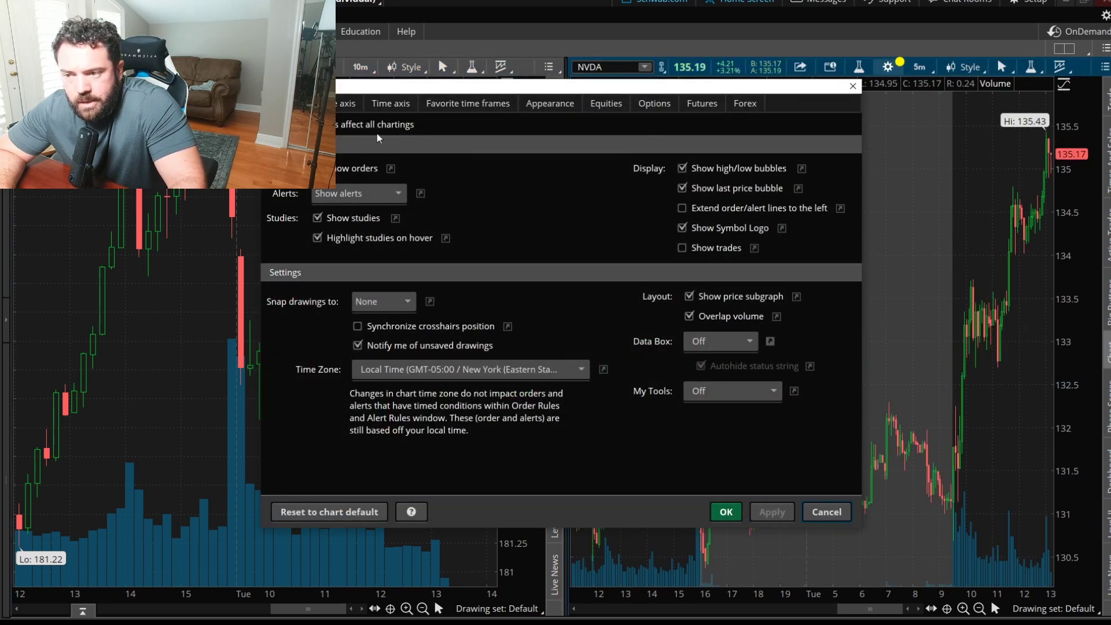
# Set the NVDA chart's time axis expansion area to 5 bars to the right and apply it.
pyautogui.click(348, 104)
pyautogui.click(383, 107)
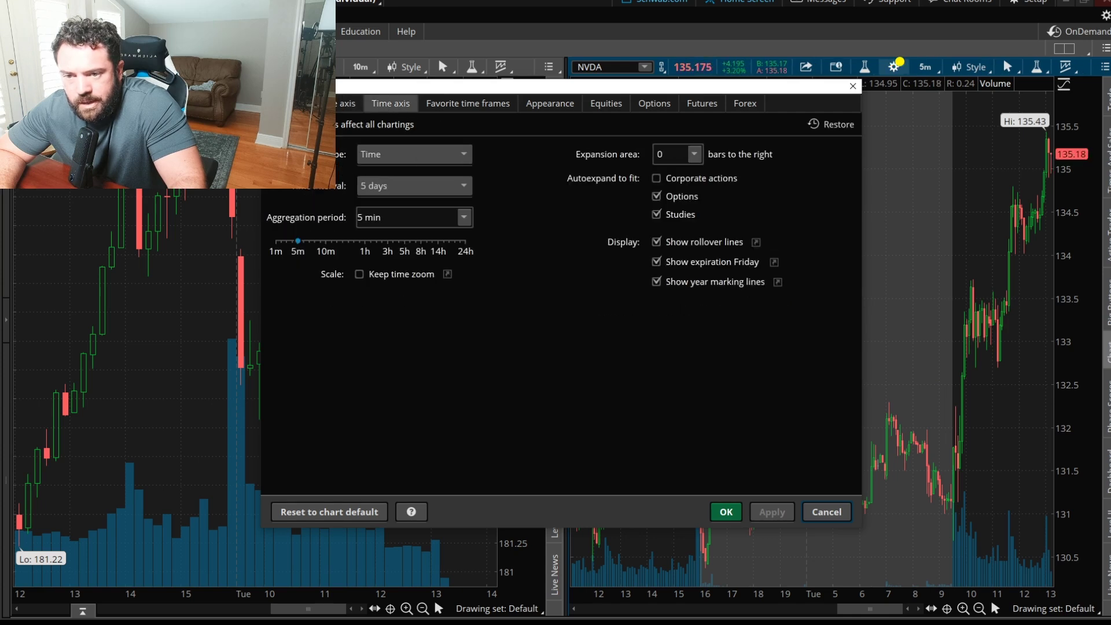
pyautogui.click(694, 155)
pyautogui.write('5')
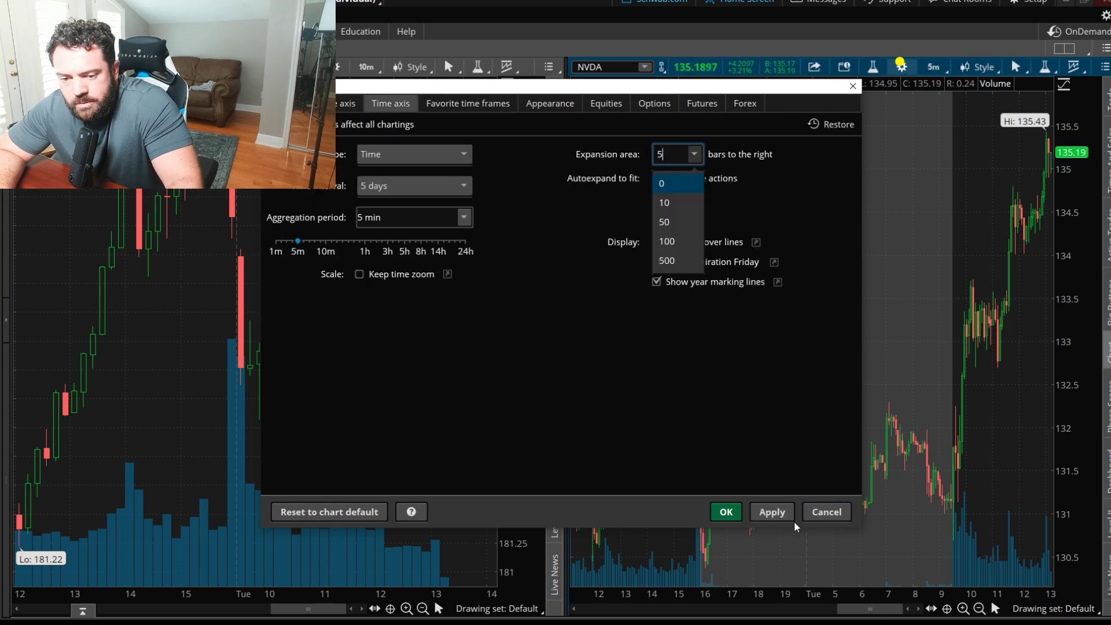
pyautogui.click(751, 512)
# Turn off the Extended-Hours Trading session for equities in the NVDA chart settings, then apply the change and close the settings.
pyautogui.click(468, 103)
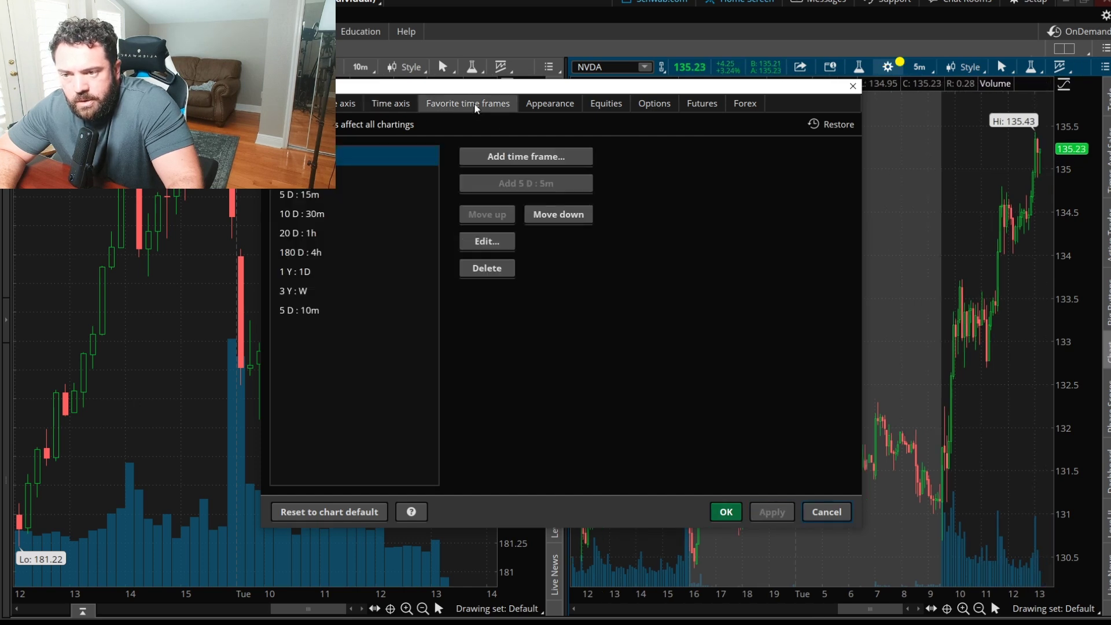
pyautogui.click(321, 313)
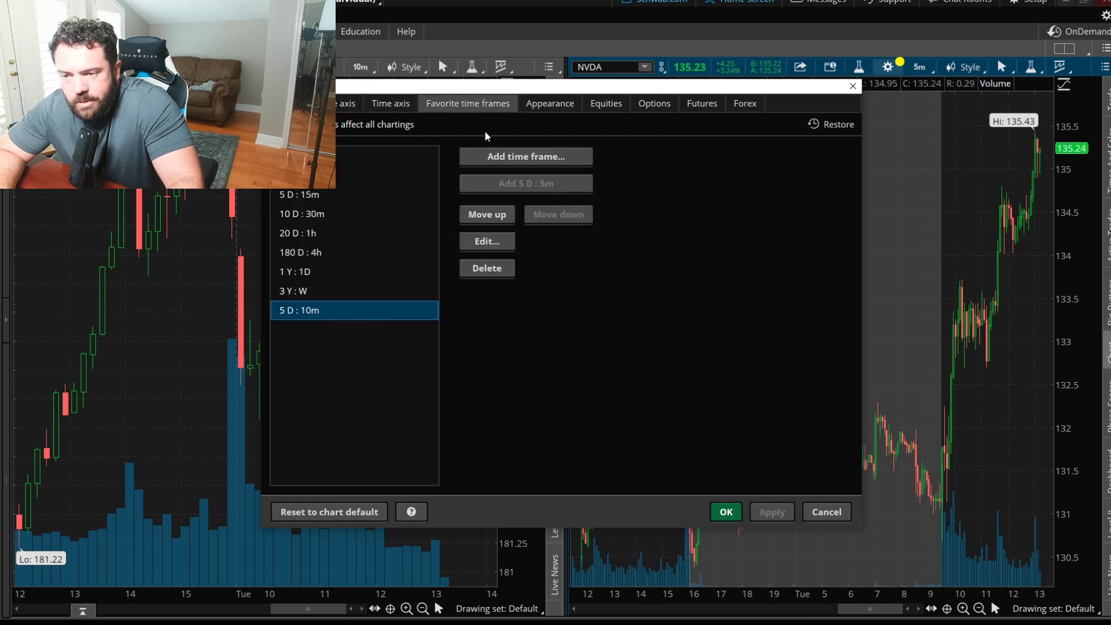
pyautogui.click(554, 107)
pyautogui.click(604, 107)
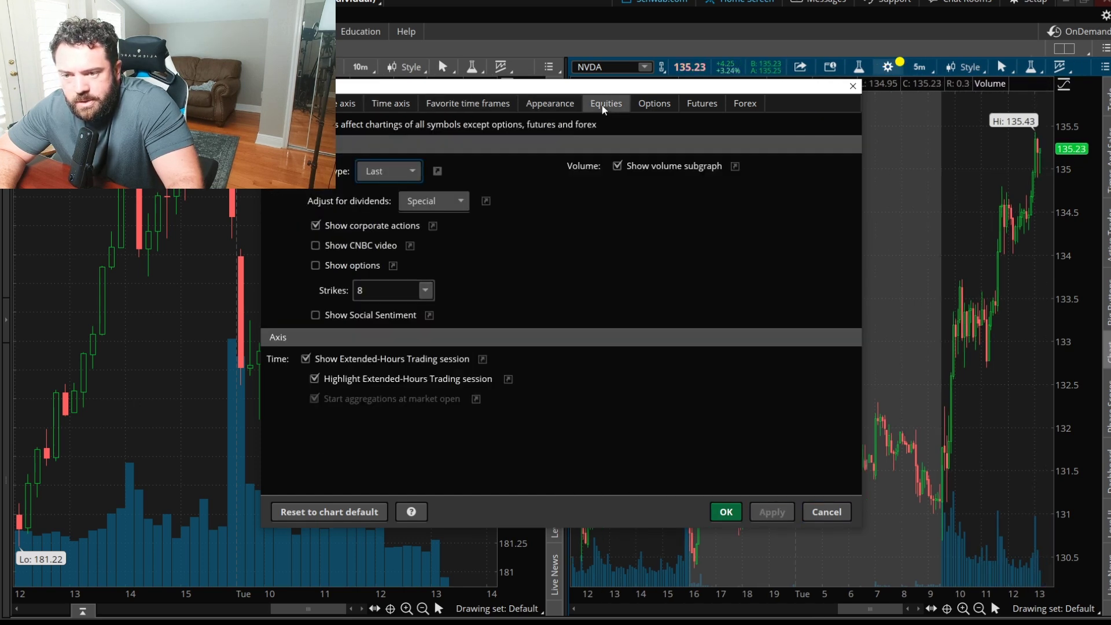
pyautogui.click(428, 360)
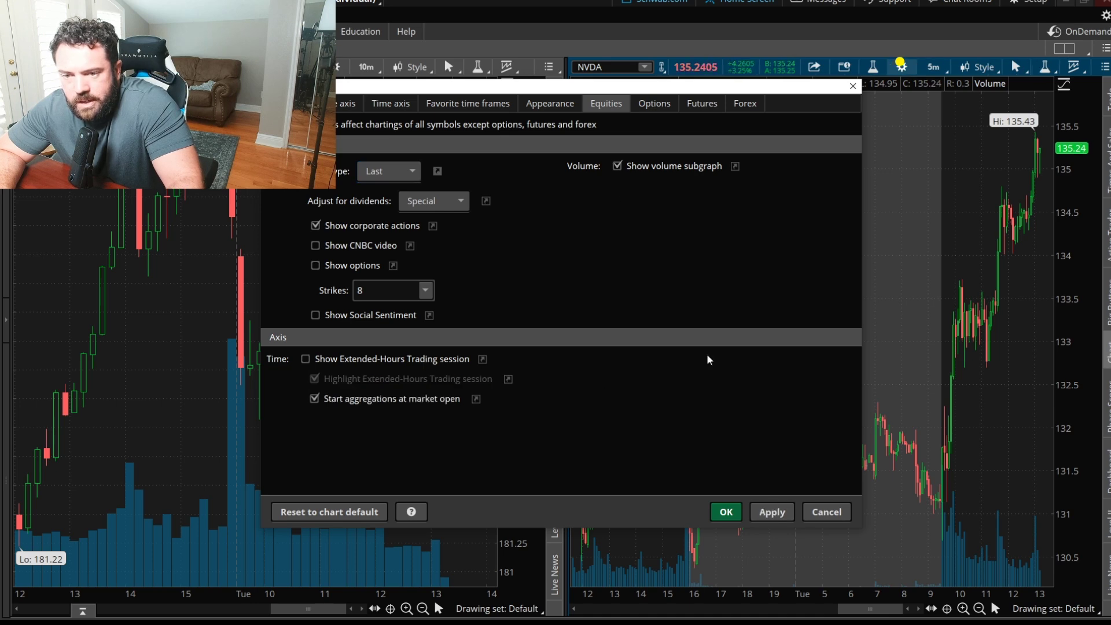
pyautogui.click(781, 513)
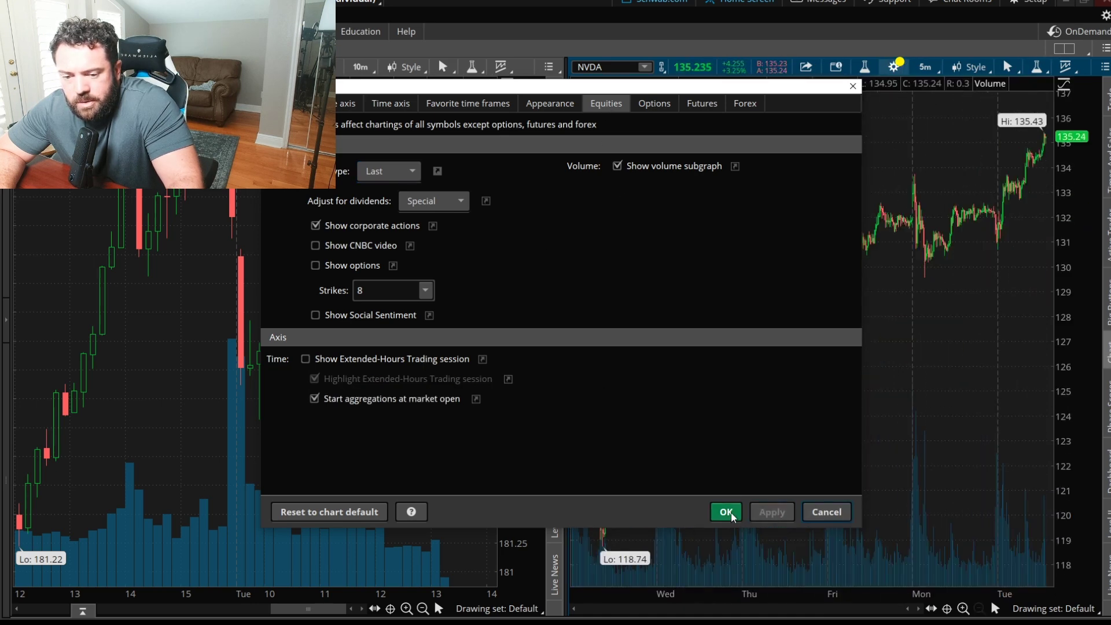
pyautogui.click(728, 512)
# Open the favorite time frame choices of the NVDA chart.
pyautogui.click(915, 69)
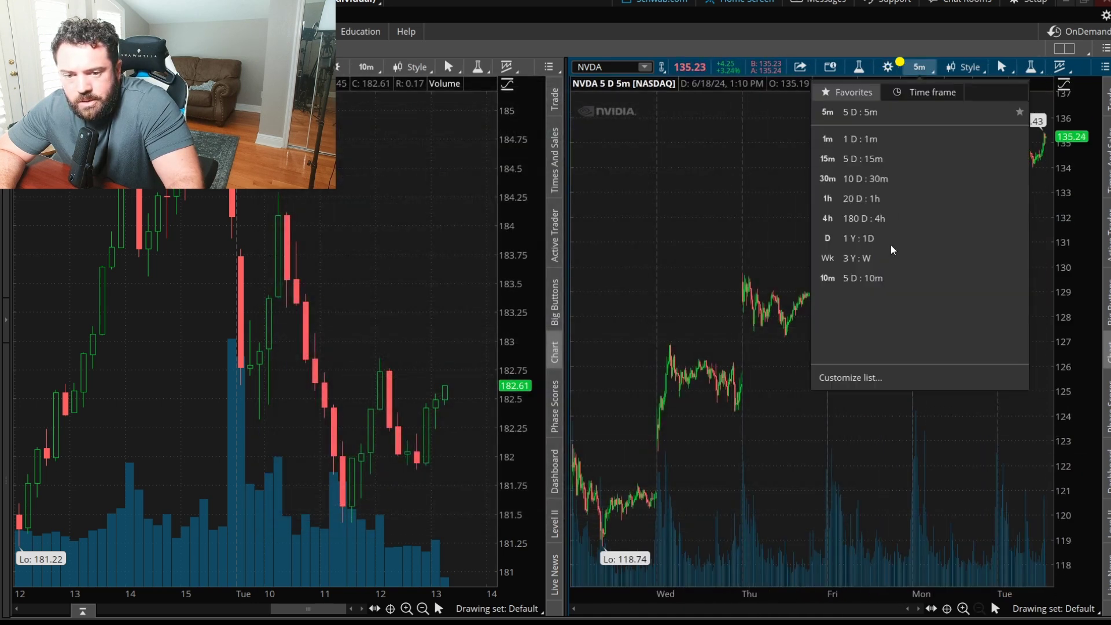
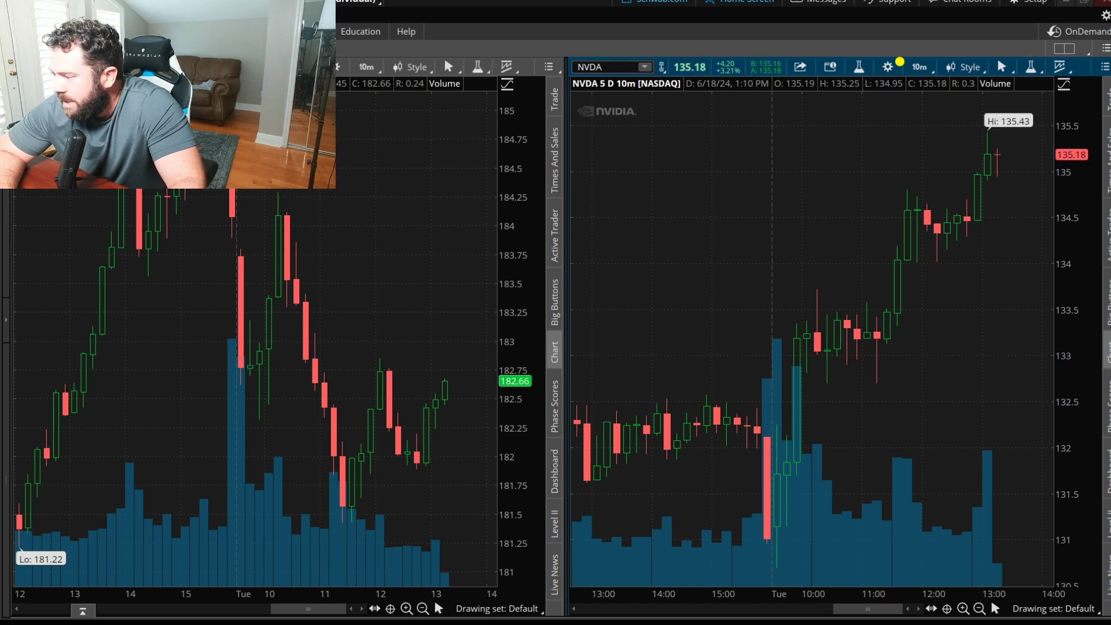
# Browse the list of available studies for the chart beside NVDA.
pyautogui.click(307, 67)
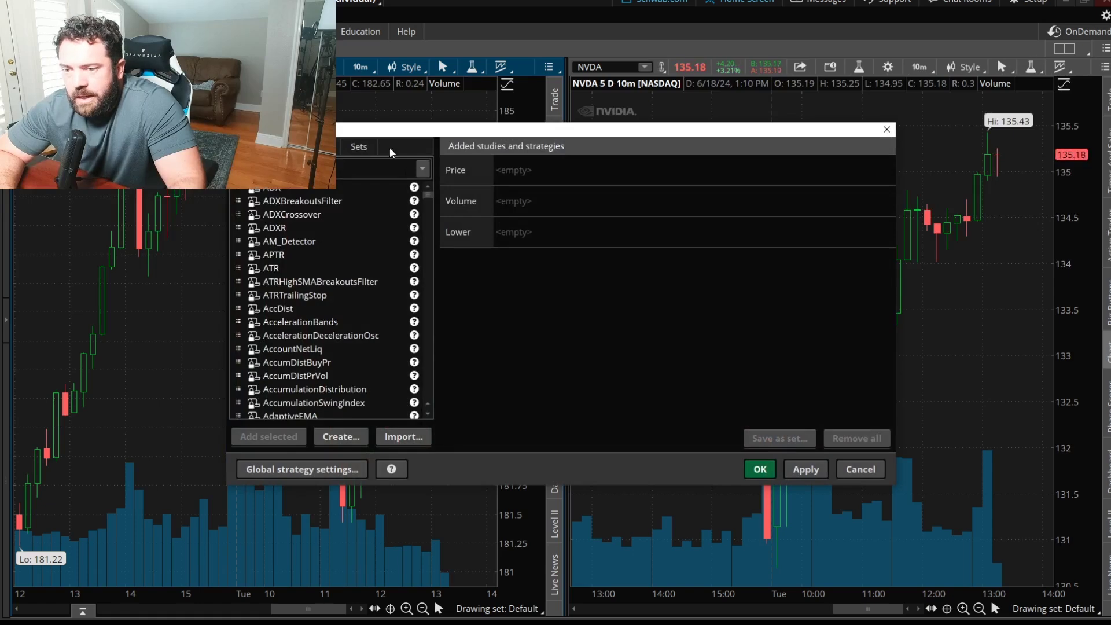
pyautogui.scroll(-10, 369, 323)
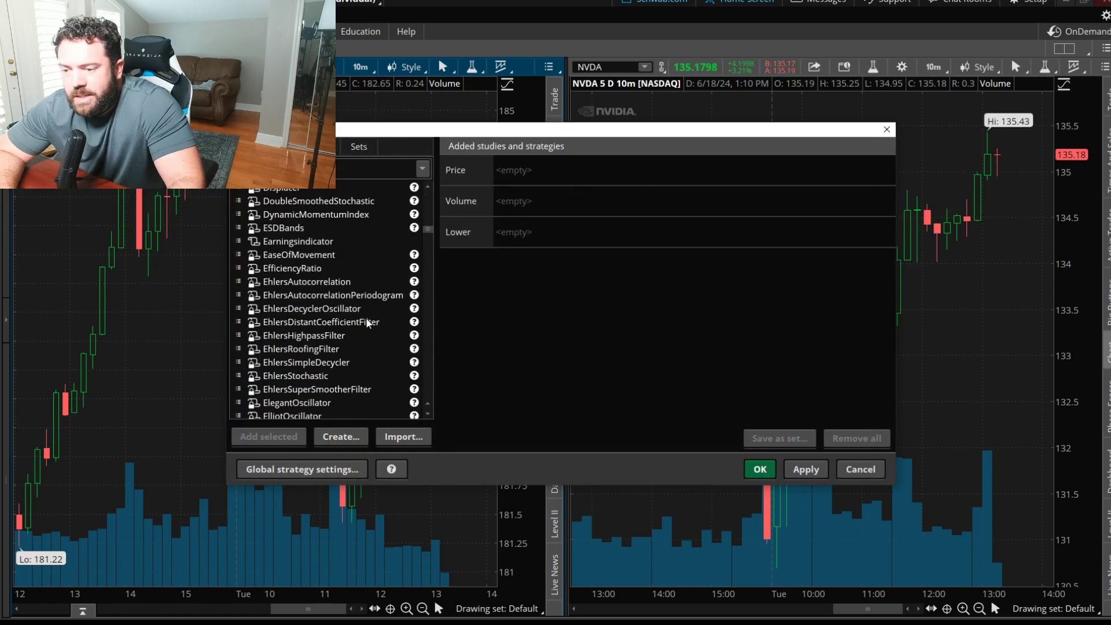
pyautogui.scroll(-20, 368, 323)
pyautogui.scroll(-10, 365, 295)
pyautogui.scroll(20, 369, 300)
pyautogui.scroll(20, 368, 249)
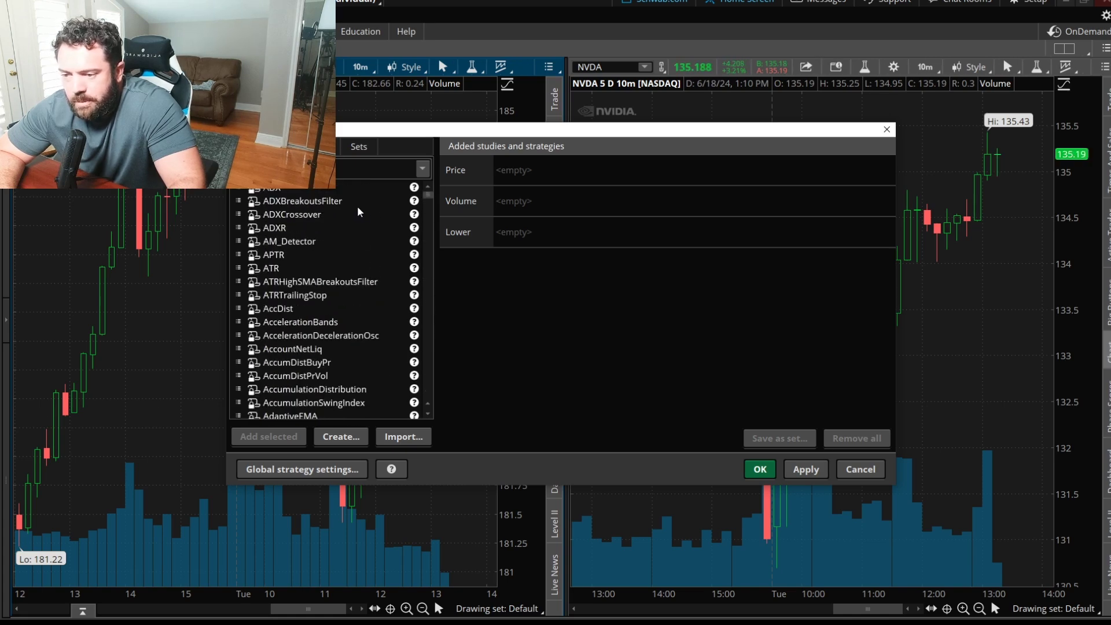
pyautogui.scroll(-15, 301, 266)
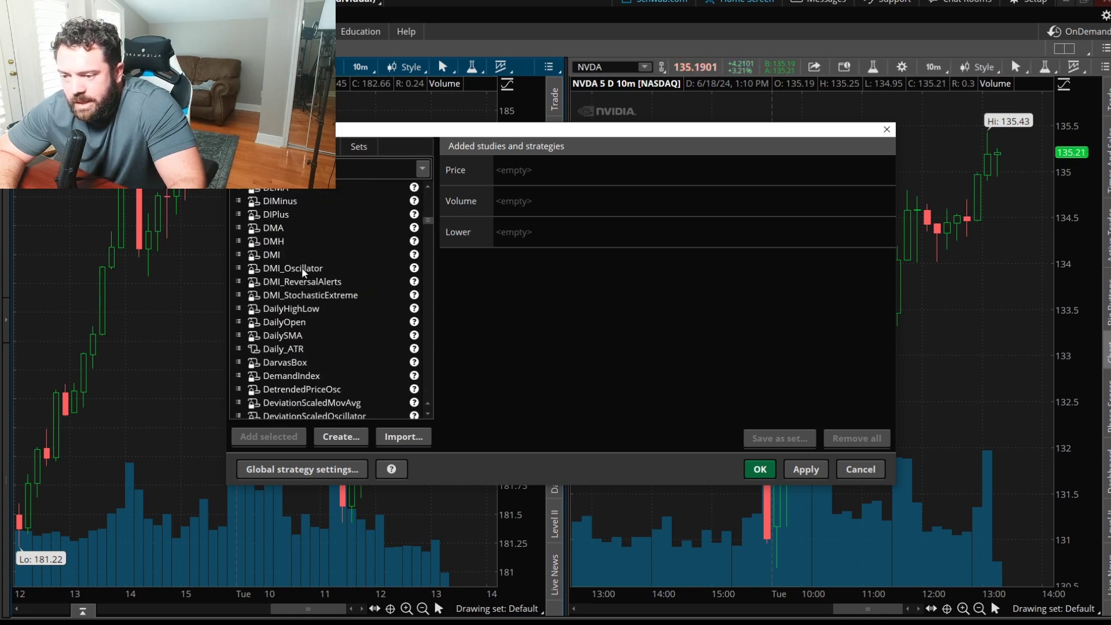
pyautogui.scroll(10, 300, 256)
pyautogui.scroll(-10, 302, 261)
pyautogui.scroll(-3, 302, 259)
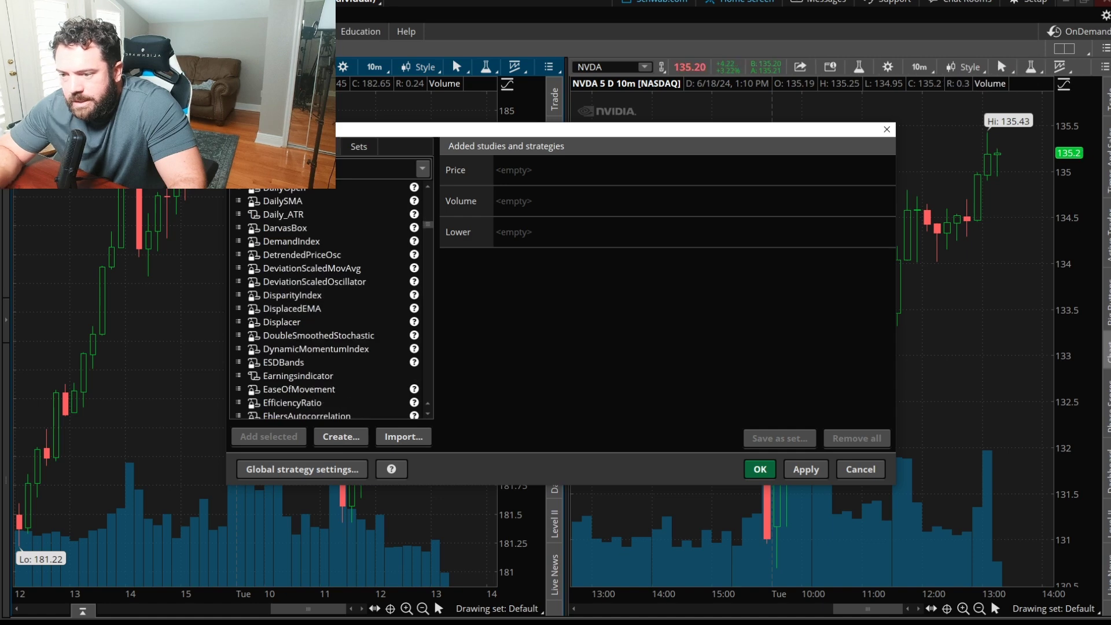
# Find the ATR study and add it to the chart beside NVDA as a lower study, then apply and close the studies editor.
pyautogui.write('atr')
pyautogui.click(299, 190)
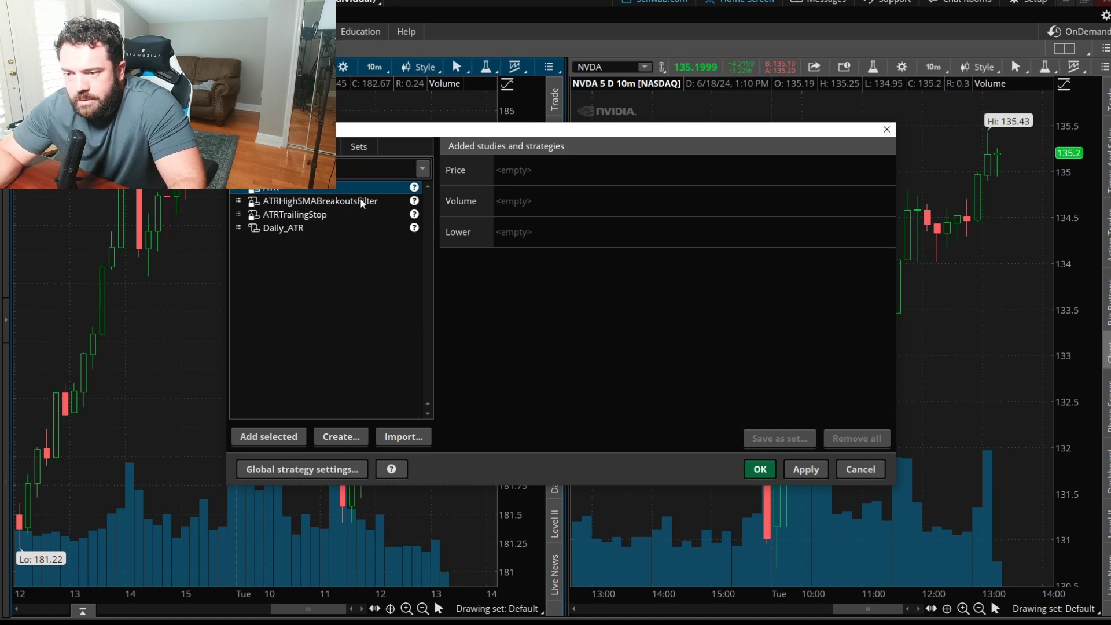
pyautogui.doubleClick(331, 193)
pyautogui.click(804, 469)
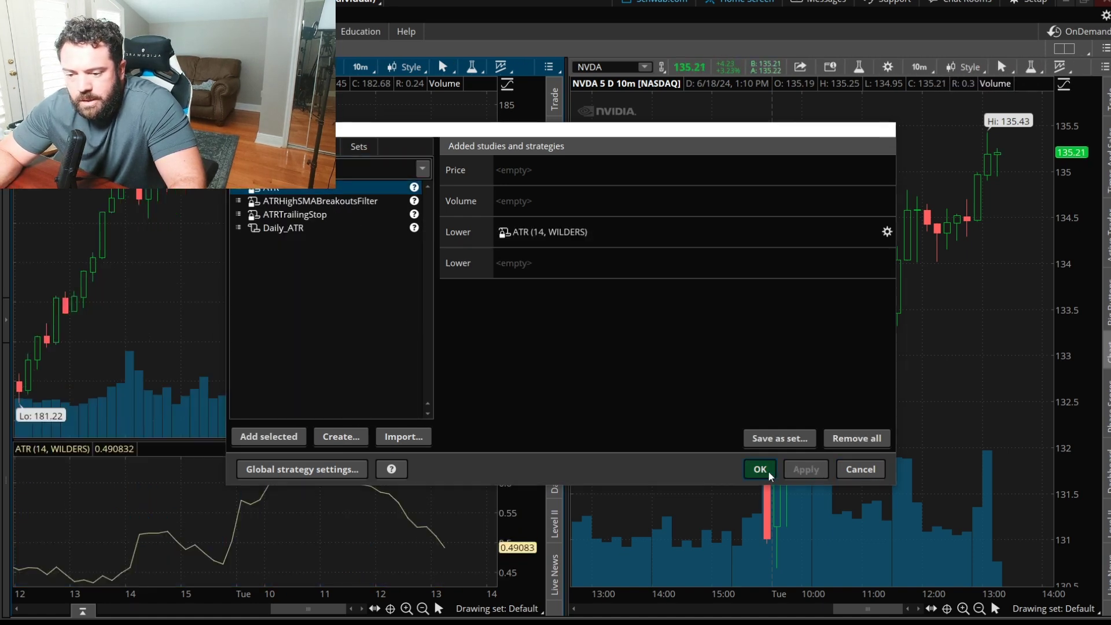
pyautogui.click(760, 469)
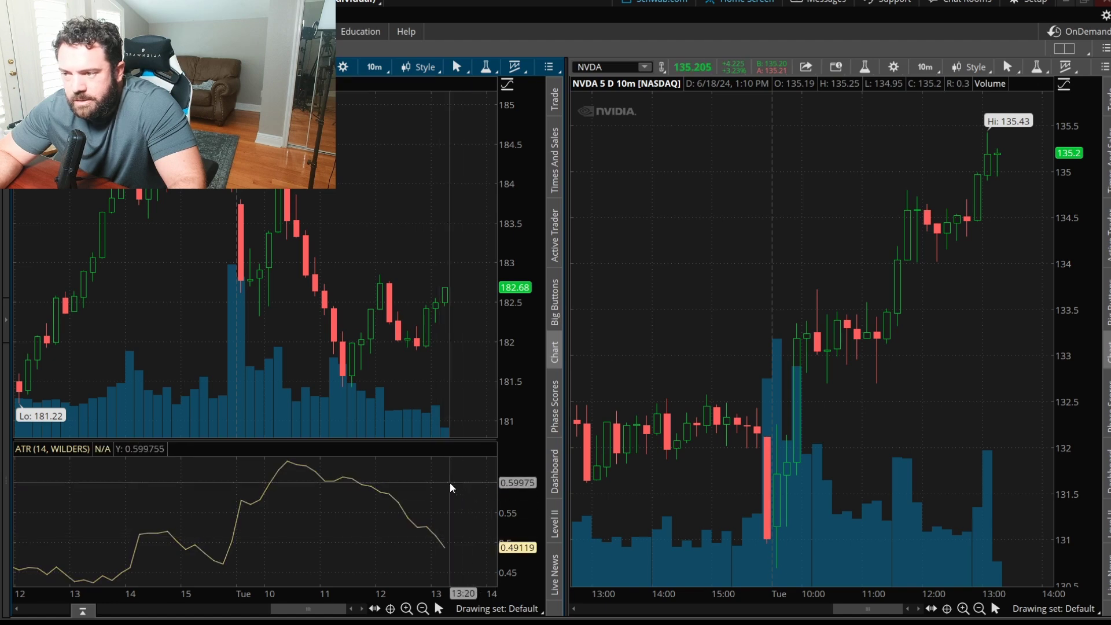
# Switch the chart beside NVDA to the 1 Y : 1D time frame and check its general settings.
pyautogui.click(373, 67)
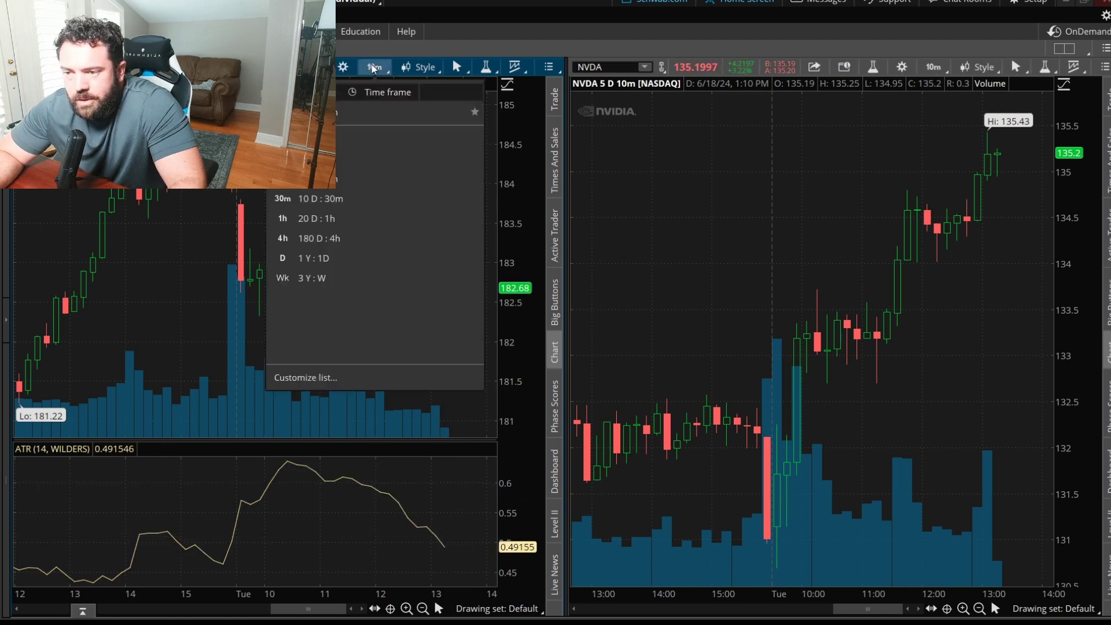
pyautogui.click(328, 258)
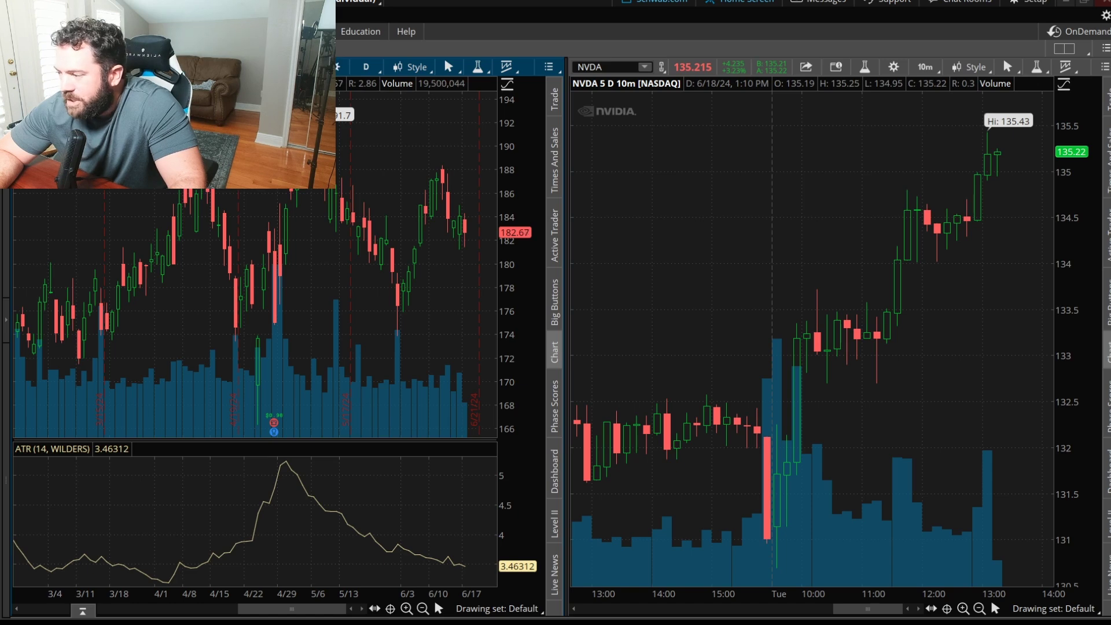
pyautogui.click(337, 68)
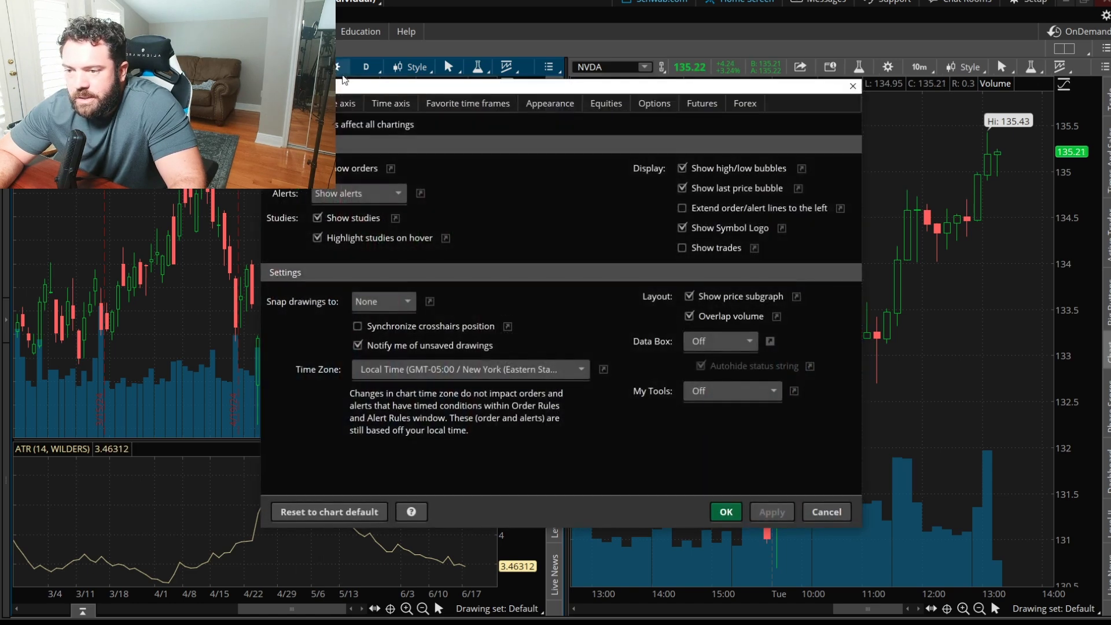
pyautogui.click(833, 122)
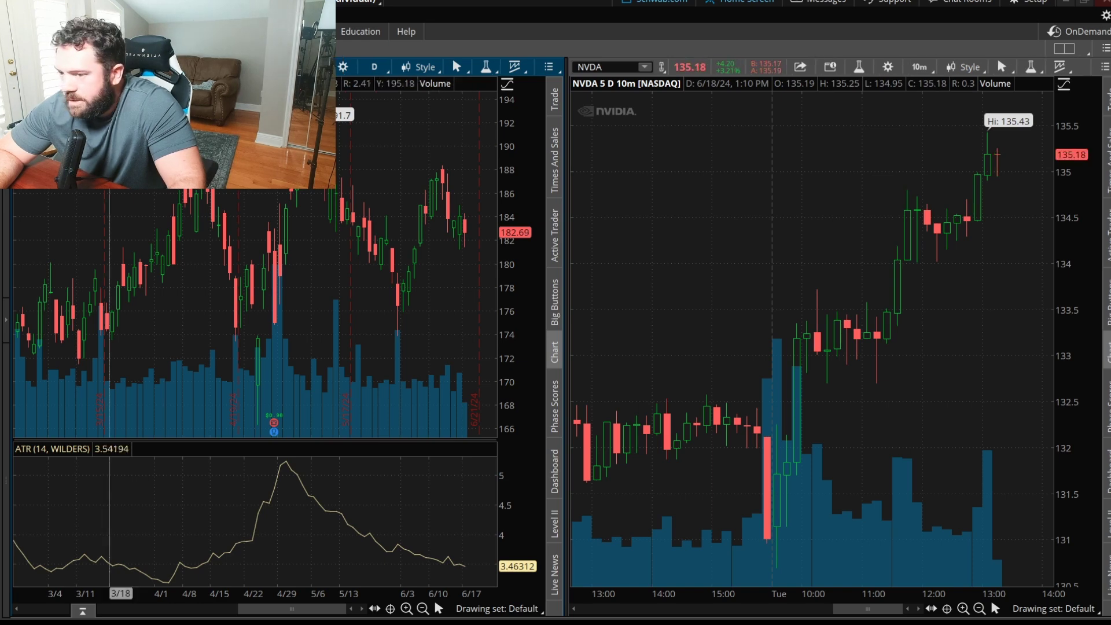
# Replace the studies on the daily chart with the saved study set masterindicatorSET and apply it.
pyautogui.click(314, 67)
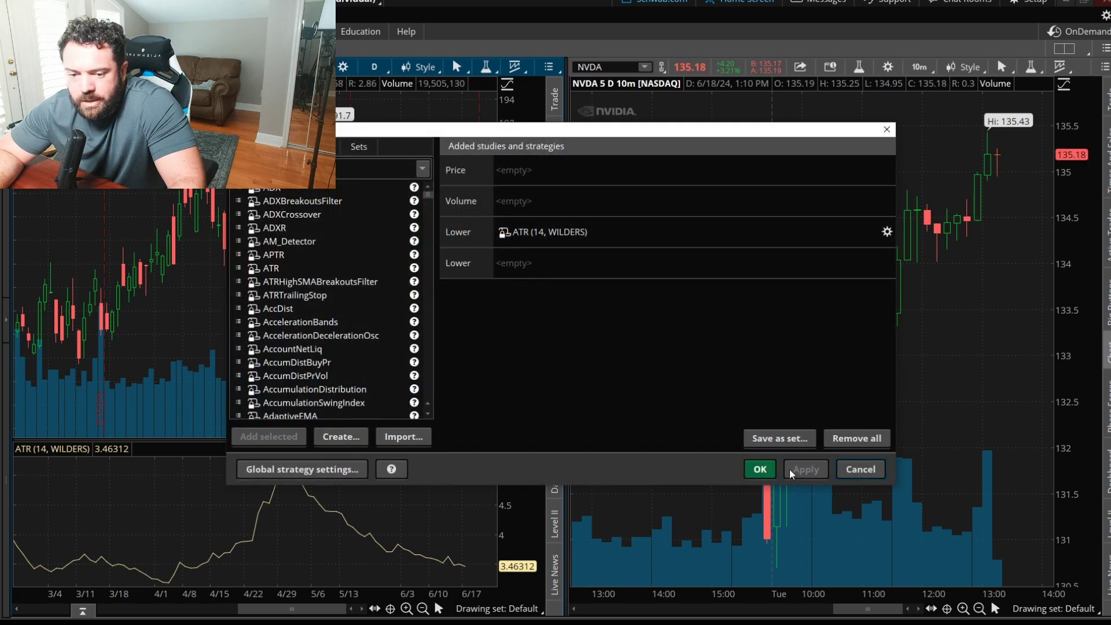
pyautogui.click(359, 146)
pyautogui.scroll(-10, 284, 403)
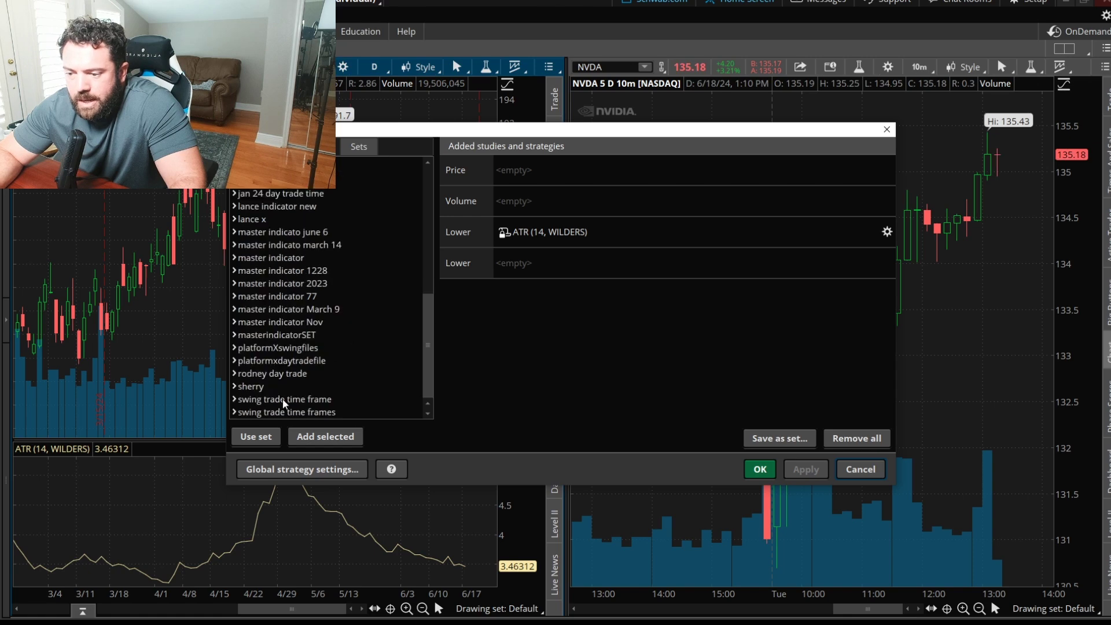
pyautogui.doubleClick(272, 335)
pyautogui.click(256, 436)
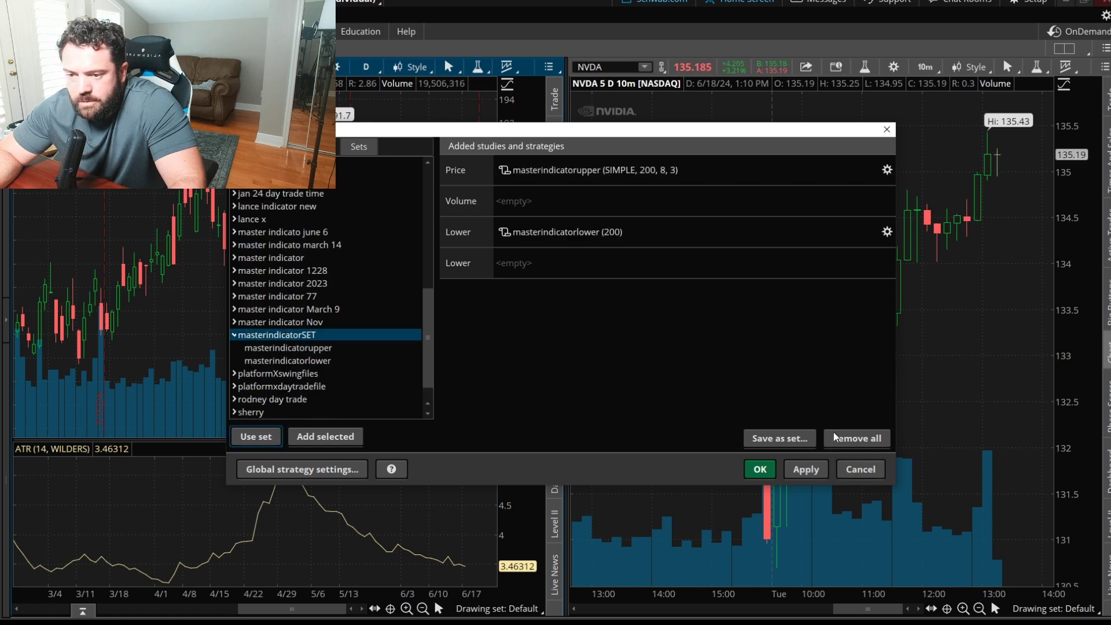
pyautogui.click(816, 471)
pyautogui.click(762, 470)
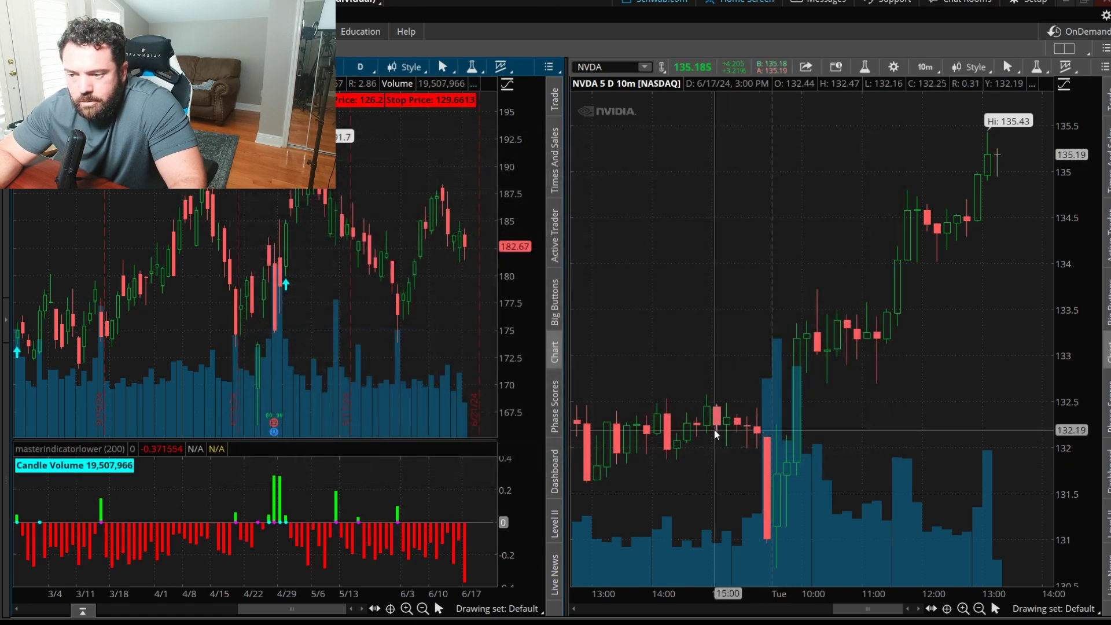
# Load the saved study set masterindicatorSET onto the NVDA 10-minute chart and apply it.
pyautogui.click(873, 67)
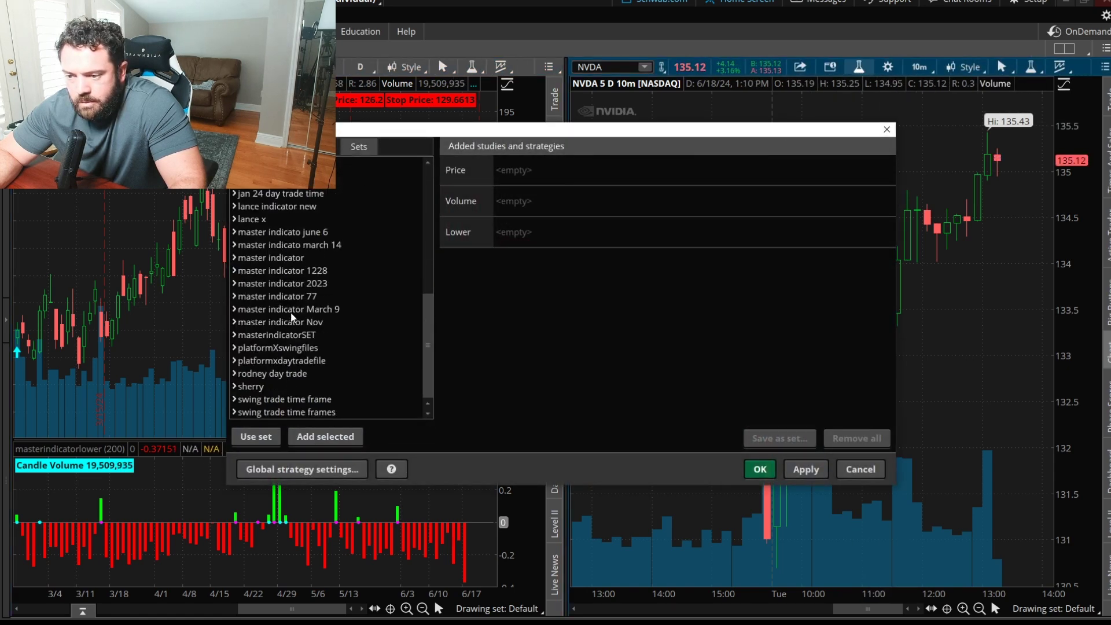
pyautogui.doubleClick(281, 324)
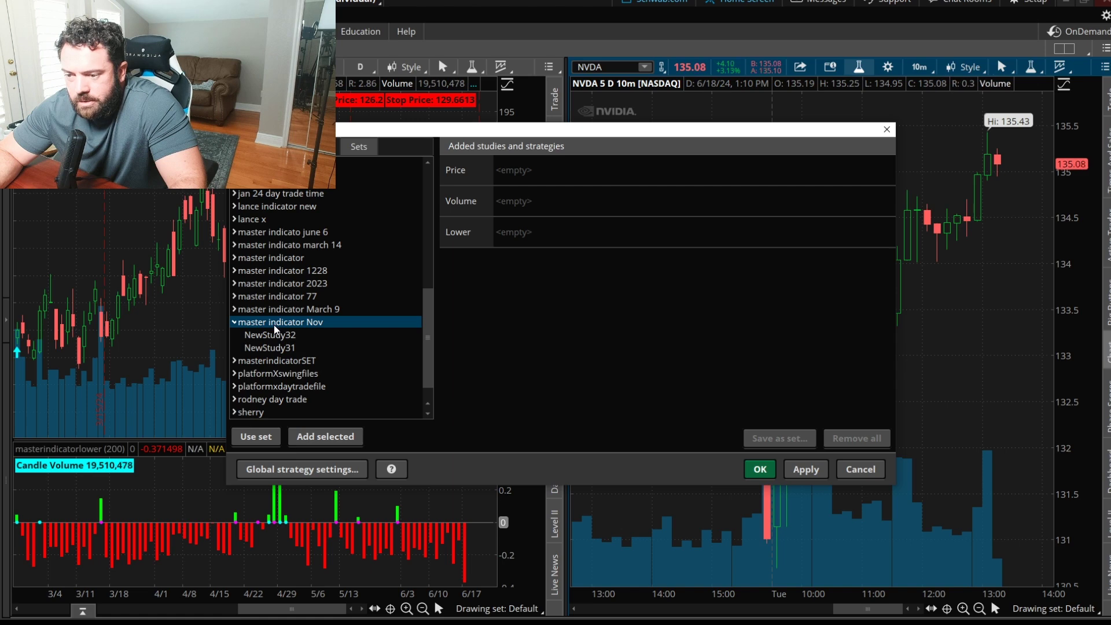
pyautogui.doubleClick(269, 360)
pyautogui.click(256, 437)
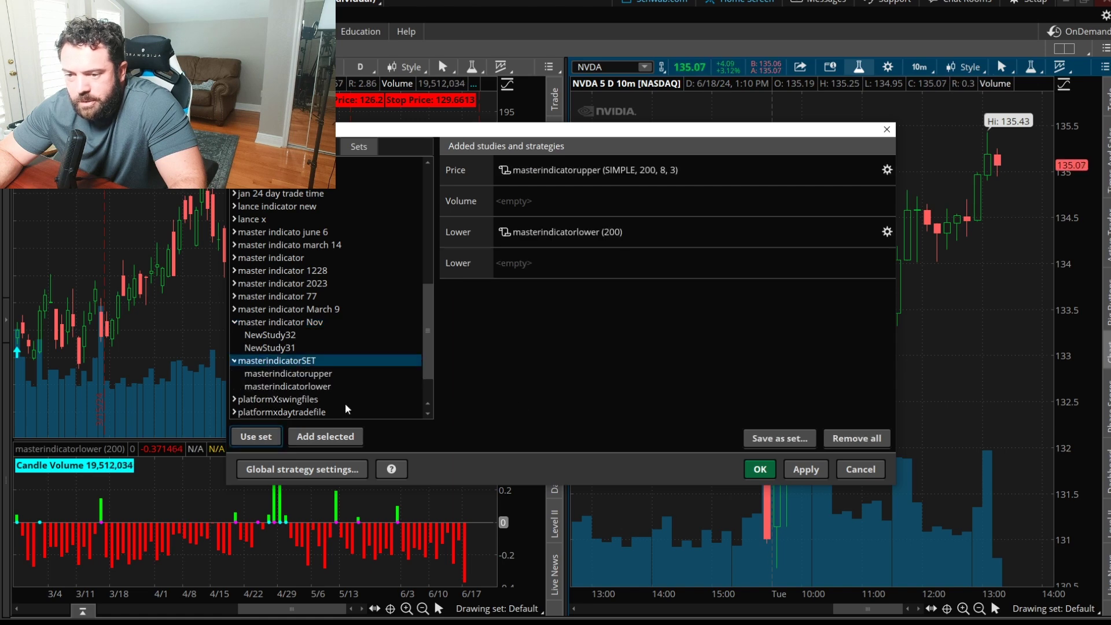
pyautogui.click(790, 470)
pyautogui.click(760, 469)
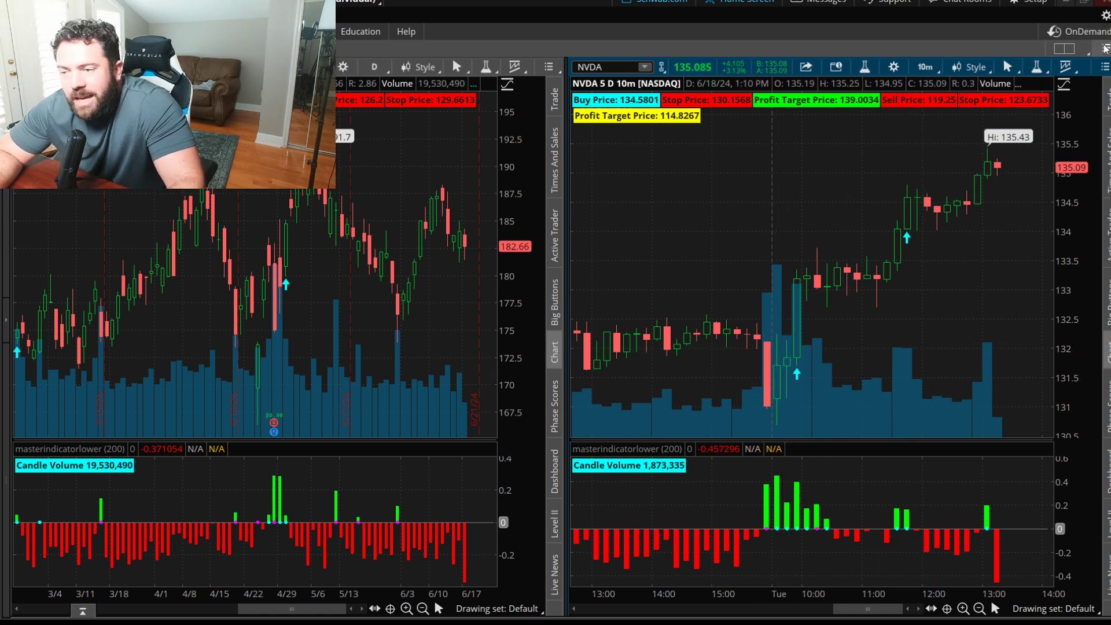
# Save the current layout as a workspace named "2 charts for June".
pyautogui.click(1105, 51)
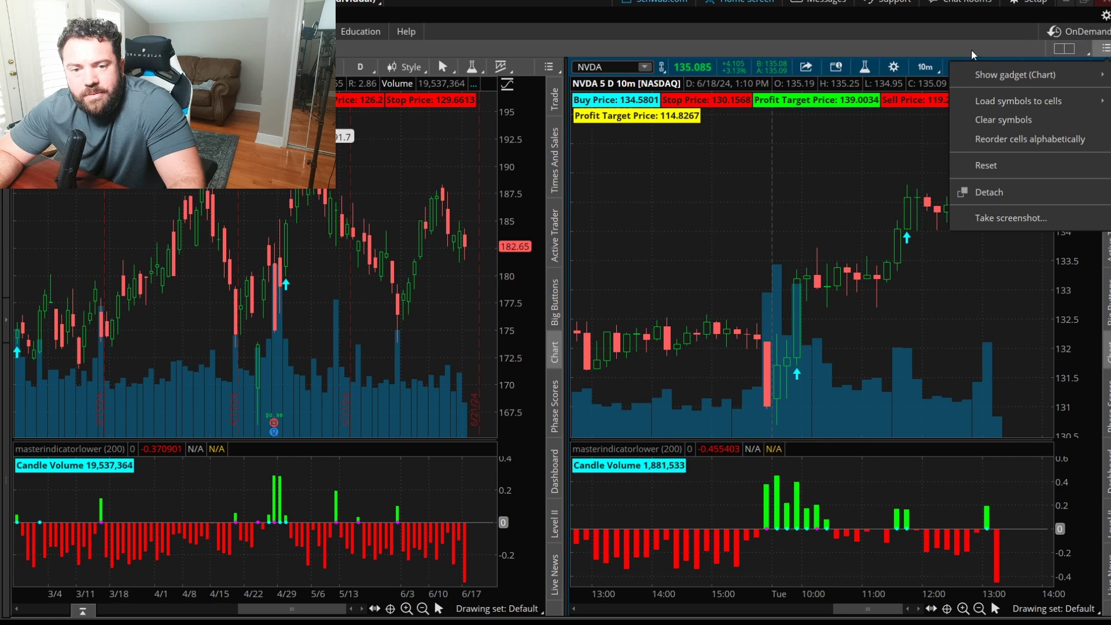
pyautogui.click(958, 26)
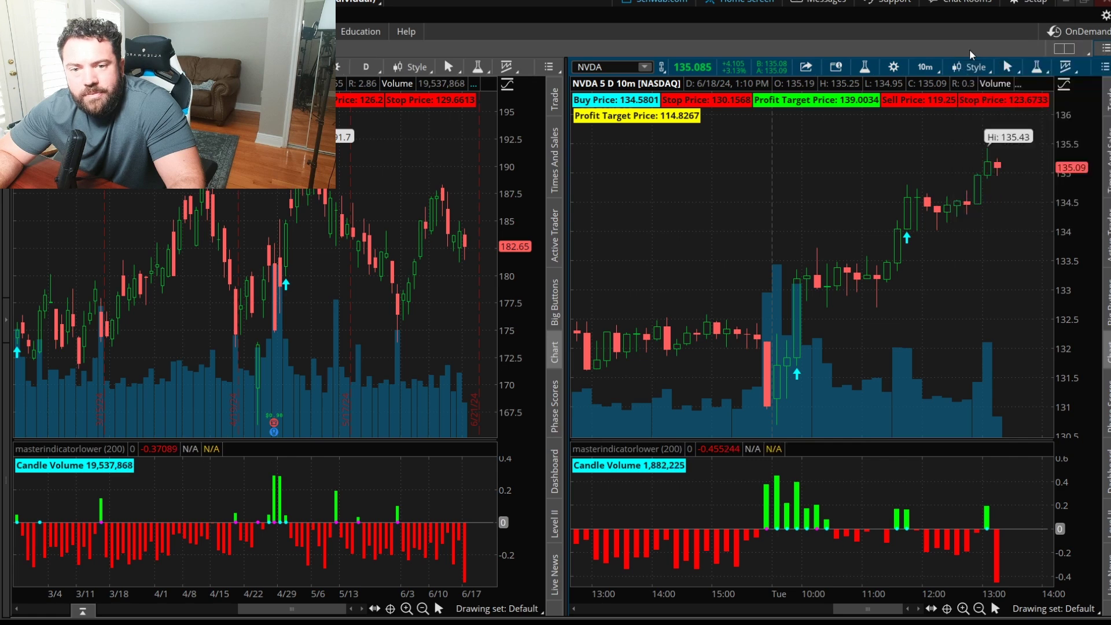
pyautogui.click(1049, 5)
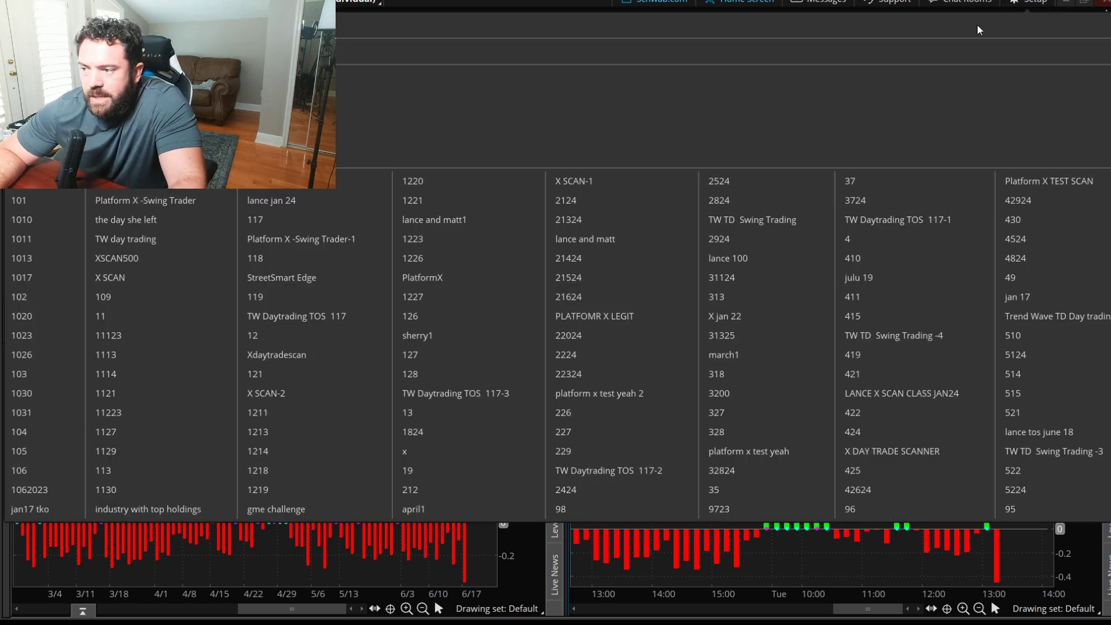
pyautogui.click(168, 97)
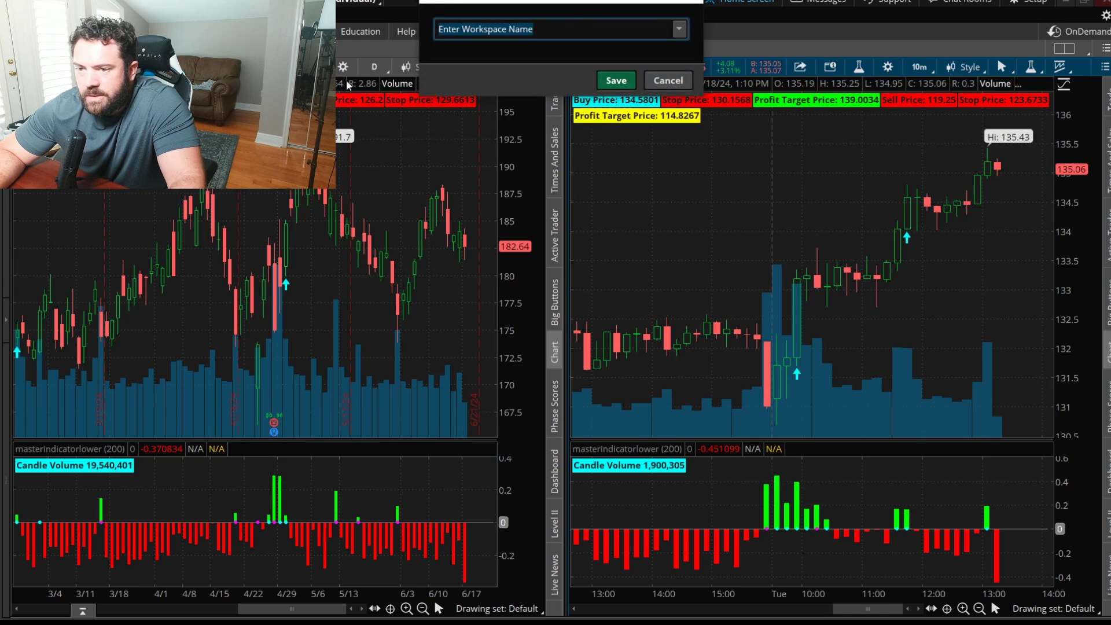
pyautogui.write('2 charts for June')
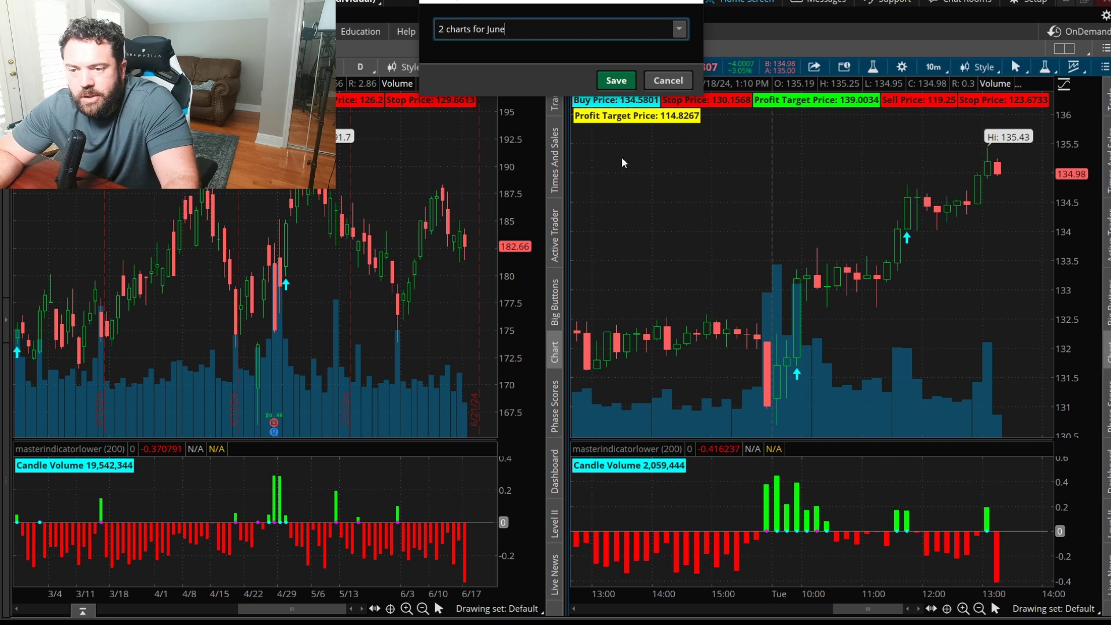
pyautogui.click(616, 80)
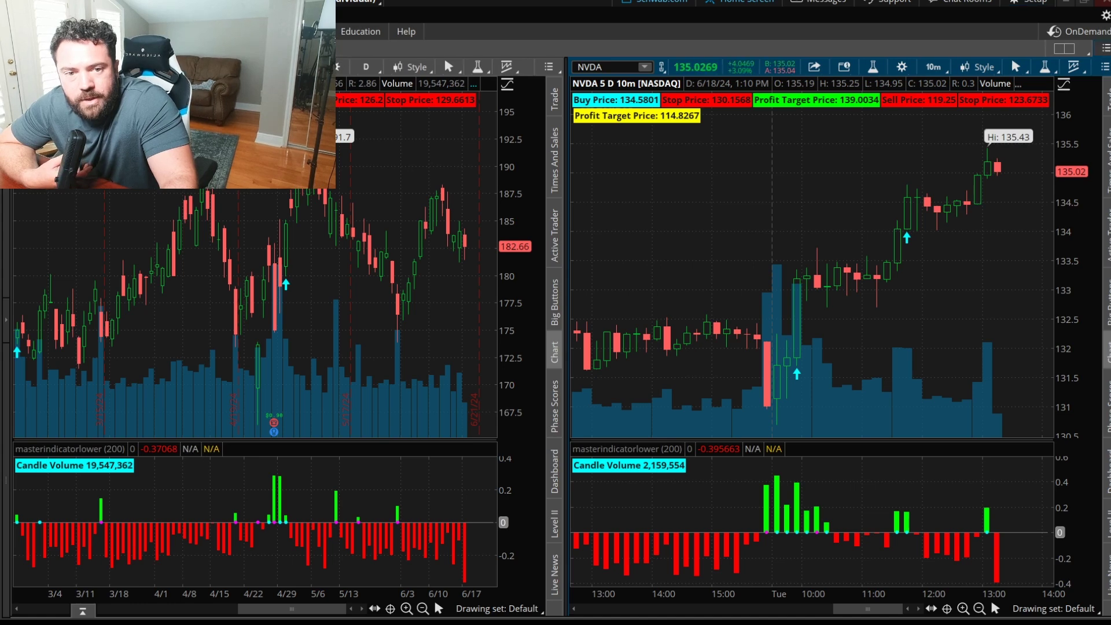
# Detach a copy of the two-chart grid into its own window and reposition that window.
pyautogui.click(1106, 48)
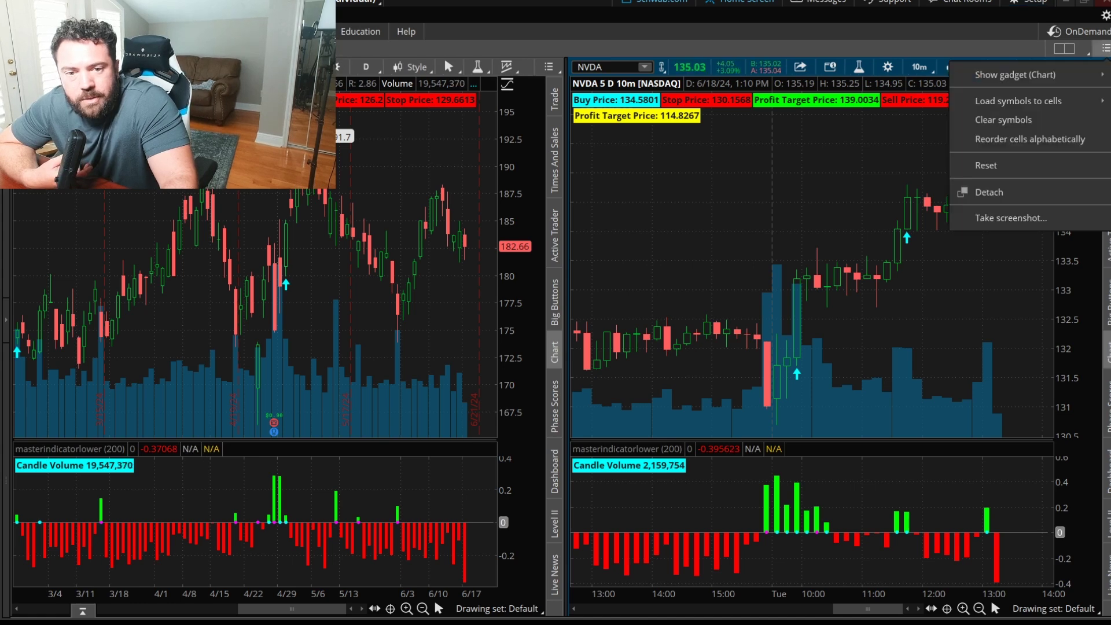
pyautogui.click(991, 193)
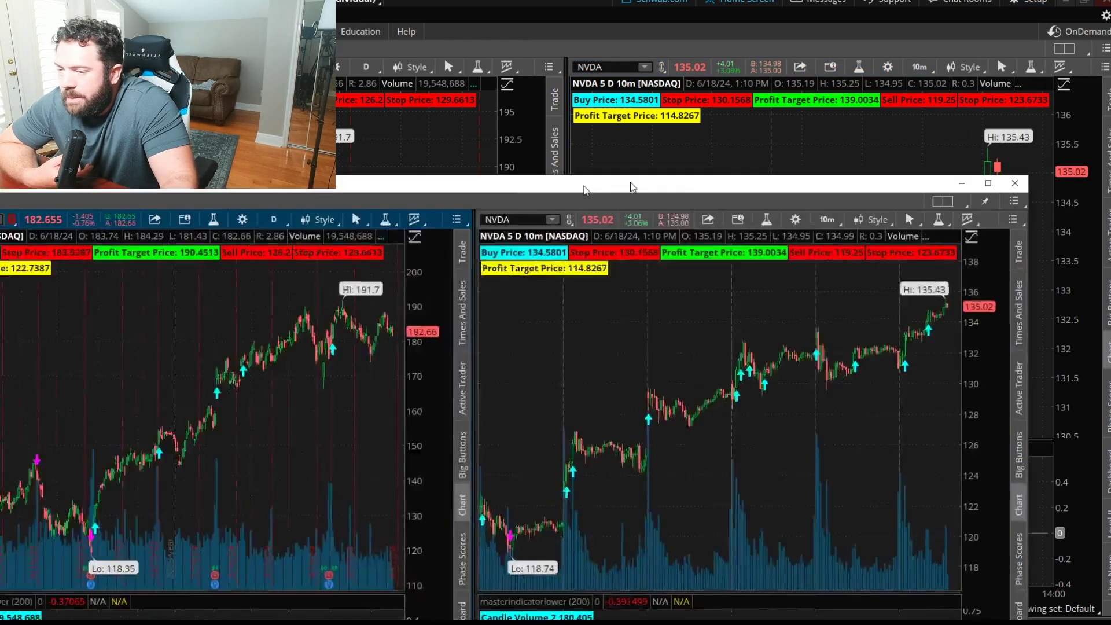
pyautogui.moveTo(602, 180); pyautogui.dragTo(687, 51)
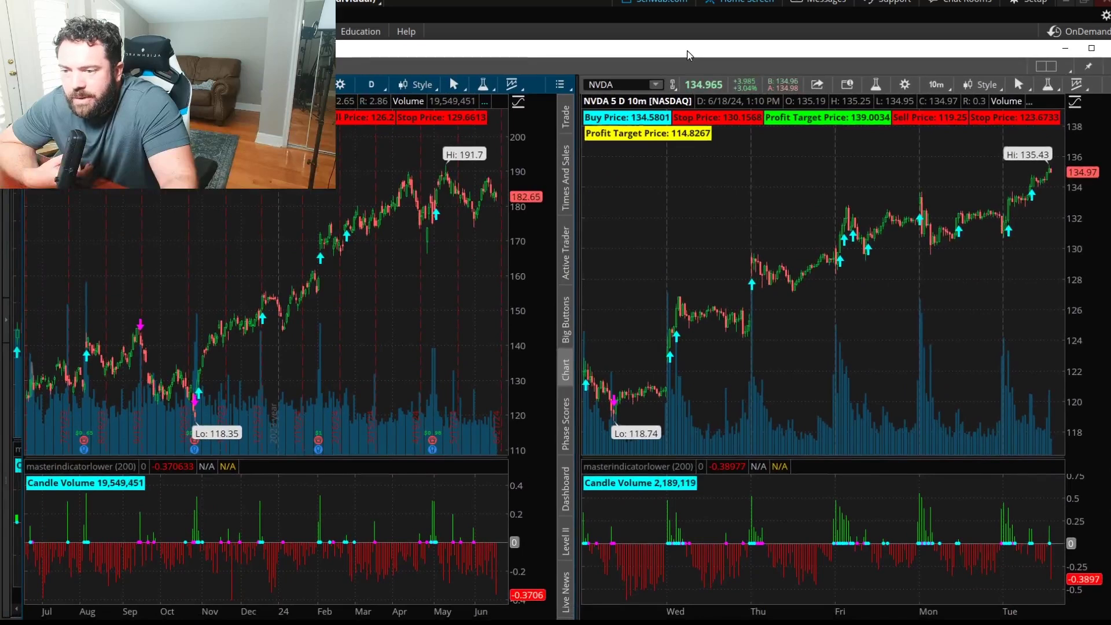
pyautogui.doubleClick(687, 55)
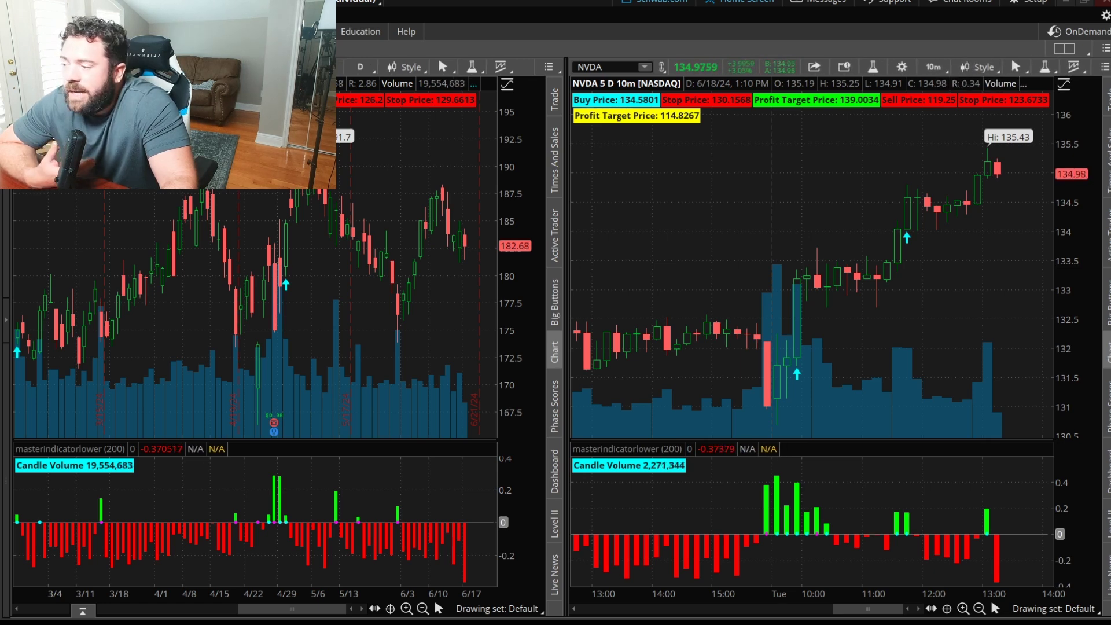
# Bring the detached grid window over the main window and change its NVDA chart's symbol to AAPL.
pyautogui.moveTo(0, 177); pyautogui.dragTo(602, 176)
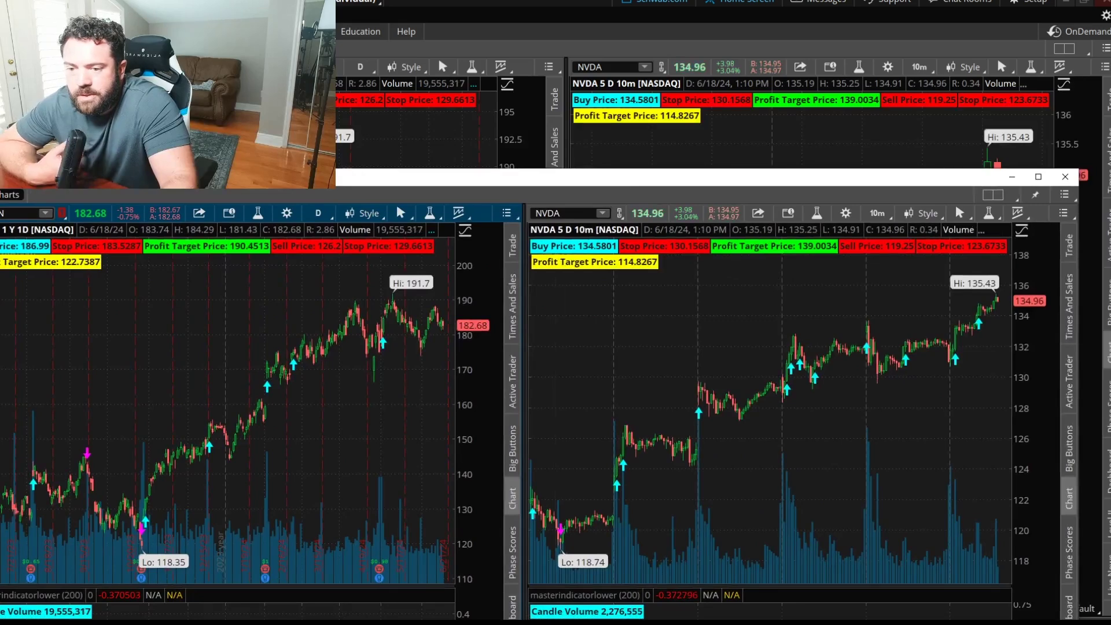
pyautogui.click(570, 213)
pyautogui.press('BackSpace')
pyautogui.press('BackSpace')
pyautogui.press('BackSpace')
pyautogui.press('BackSpace')
pyautogui.write('AAPL')
pyautogui.press('Return')
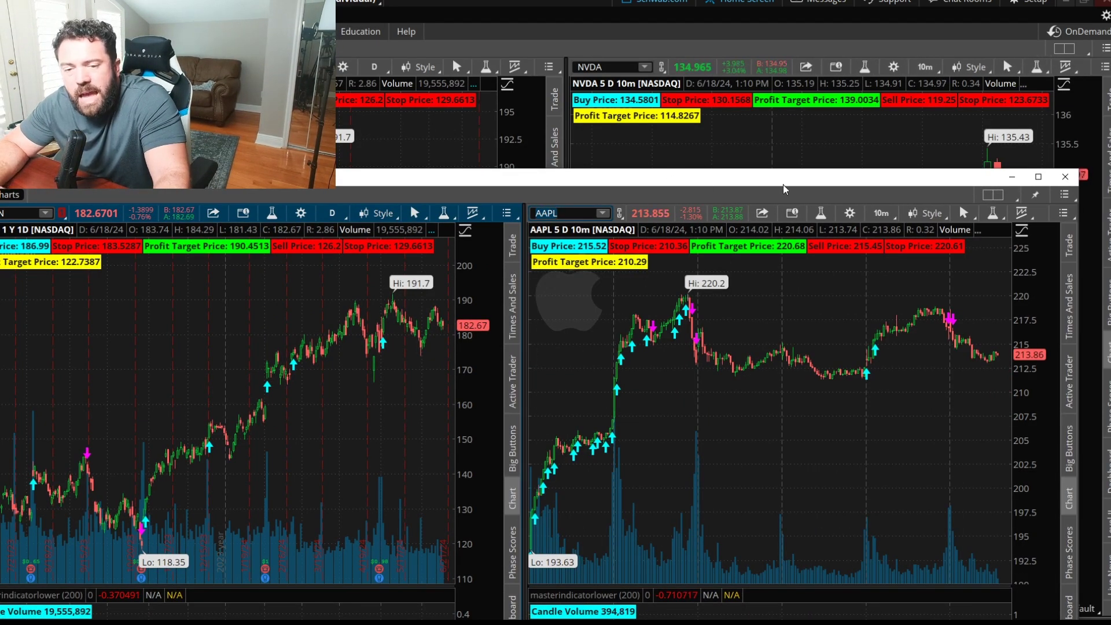
# Move the detached grid window off the main window and look over the main chart grid's menu options.
pyautogui.moveTo(984, 180); pyautogui.dragTo(33, 215)
pyautogui.click(60, 212)
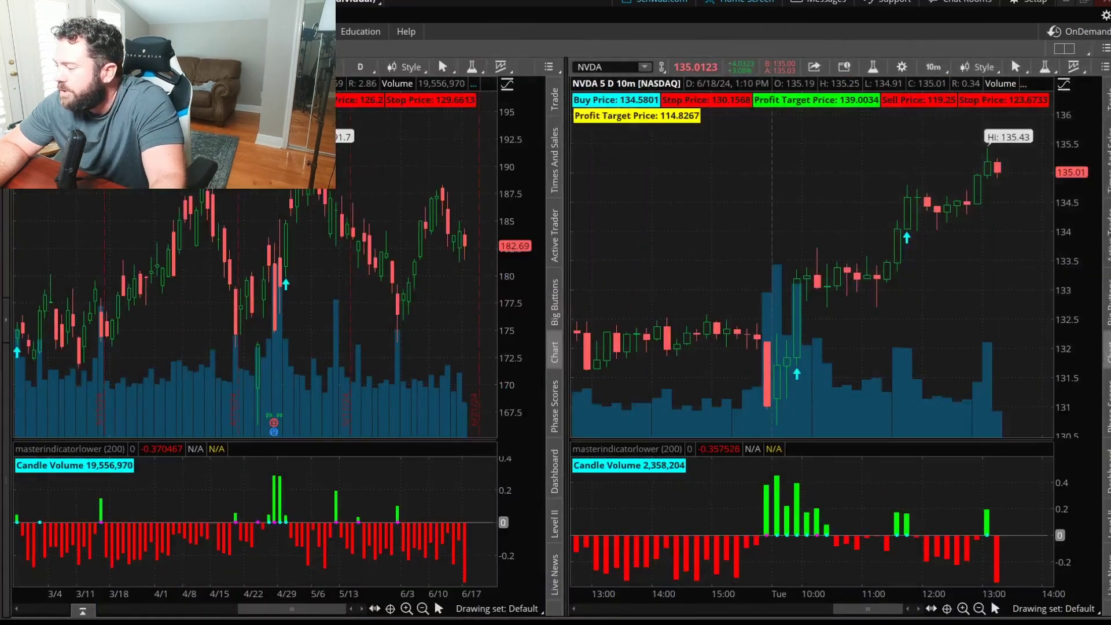
pyautogui.click(1105, 48)
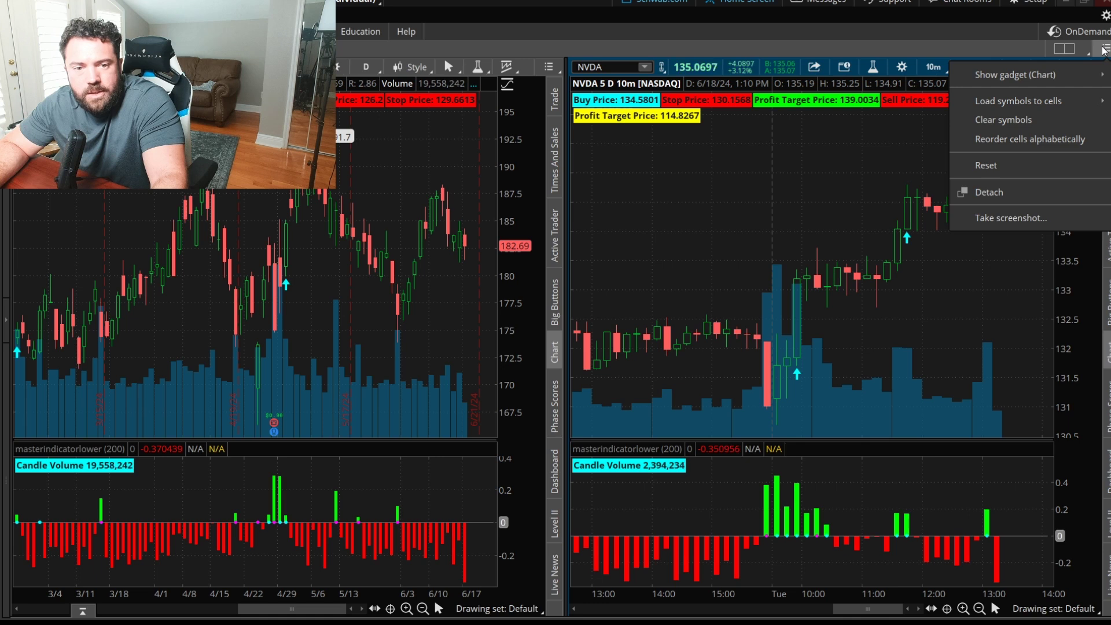
pyautogui.press('Escape')
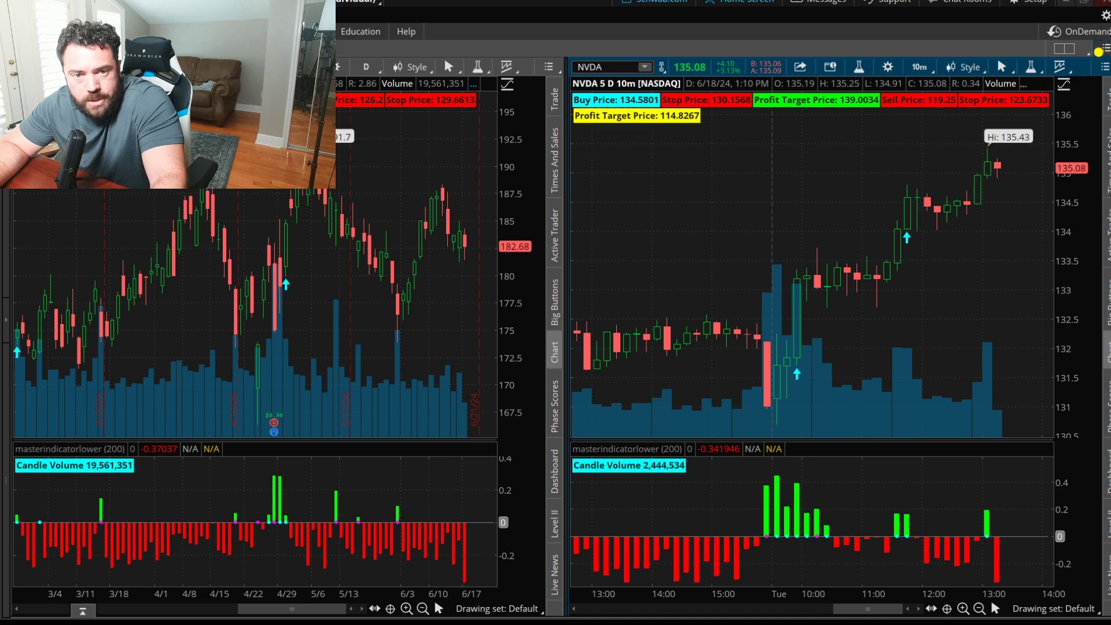
# Detach another copy of the two-chart grid into its own window and change its layout to three charts side by side.
pyautogui.click(1104, 48)
pyautogui.click(1014, 167)
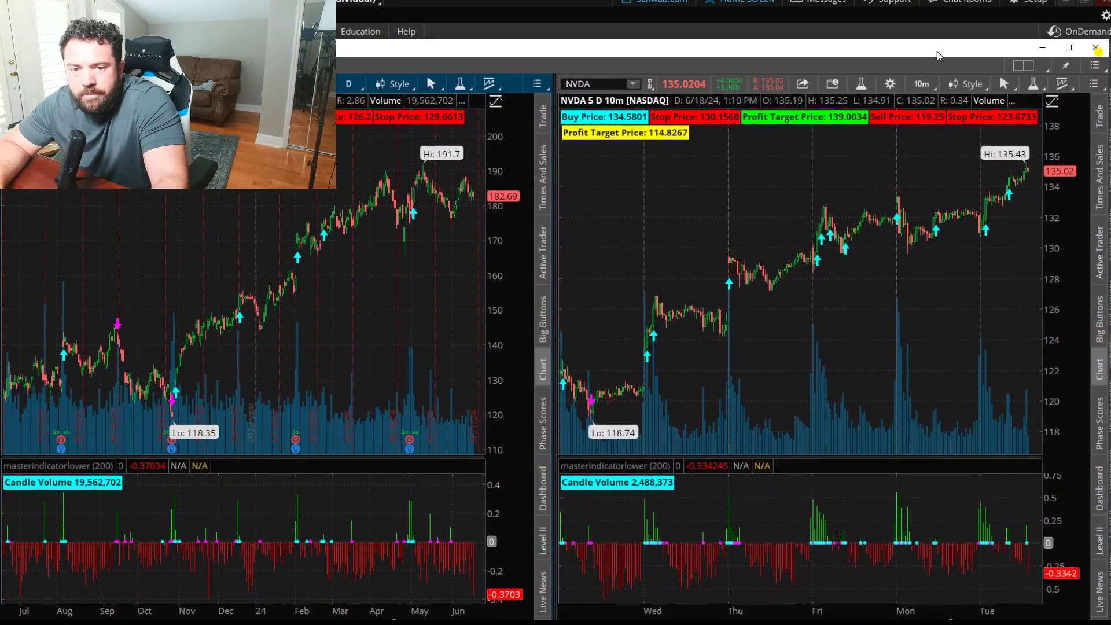
pyautogui.click(1024, 66)
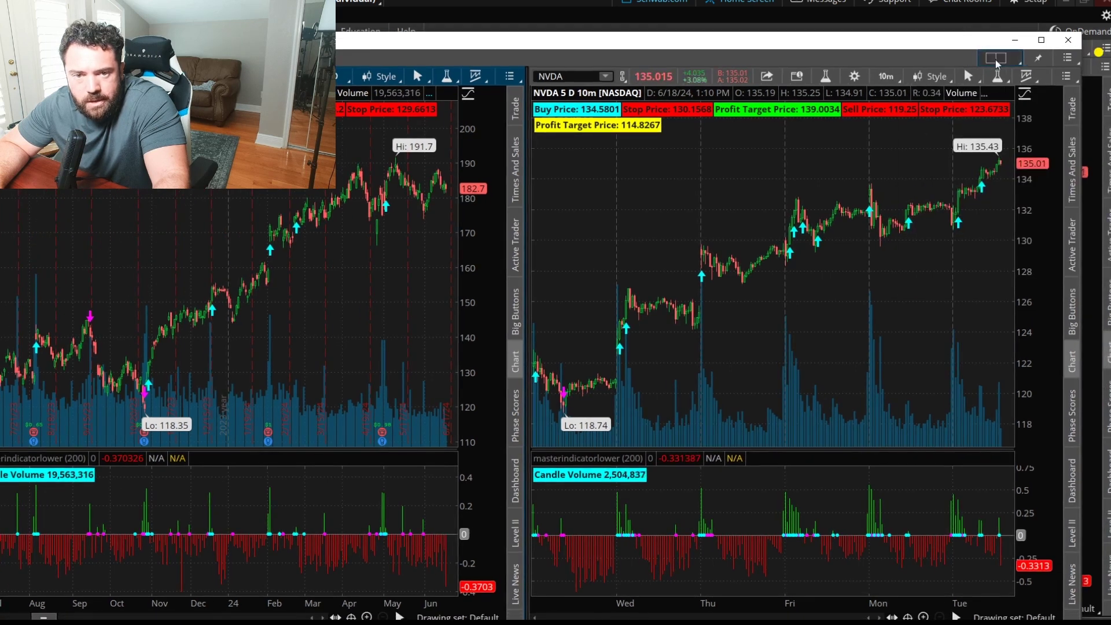
pyautogui.click(963, 80)
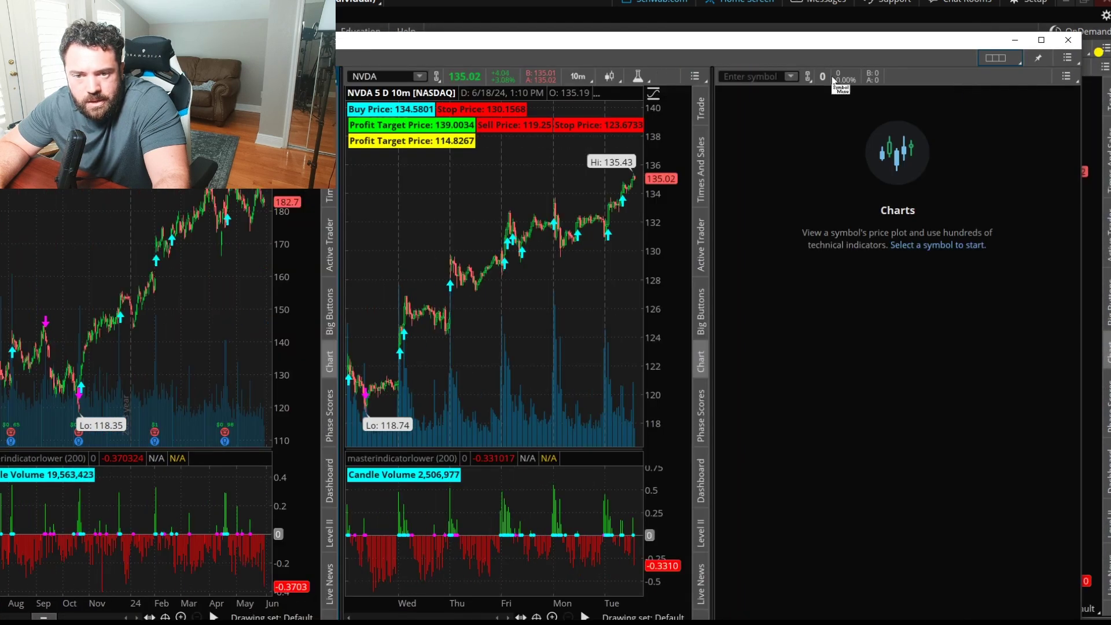
# Load AMD into the empty third chart of the detached grid, and minimize that window.
pyautogui.click(751, 85)
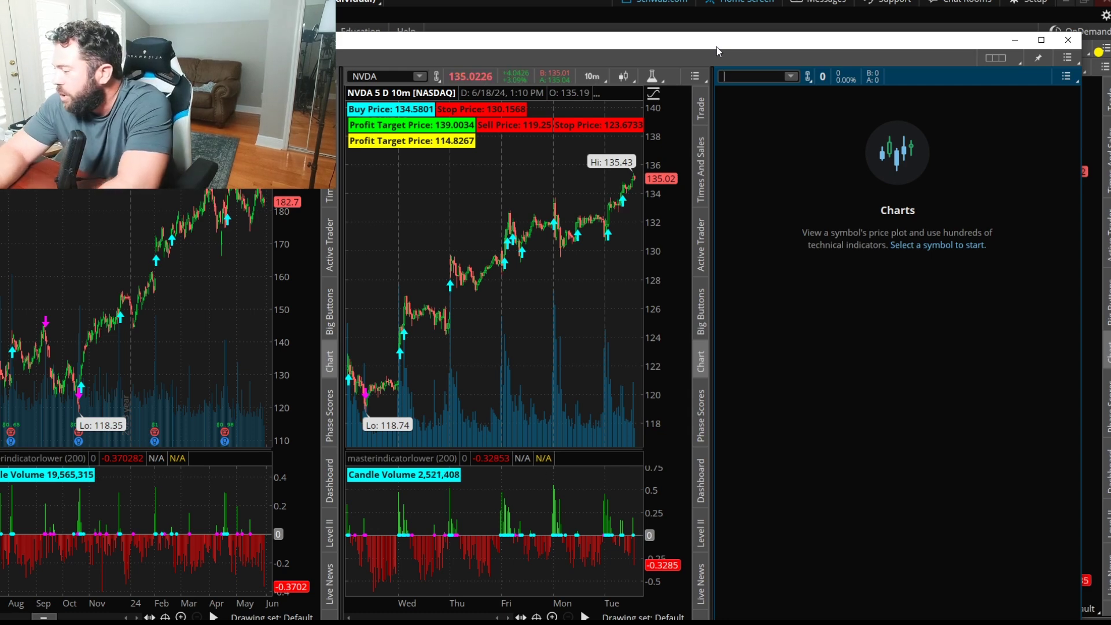
pyautogui.write('AMD')
pyautogui.press('Return')
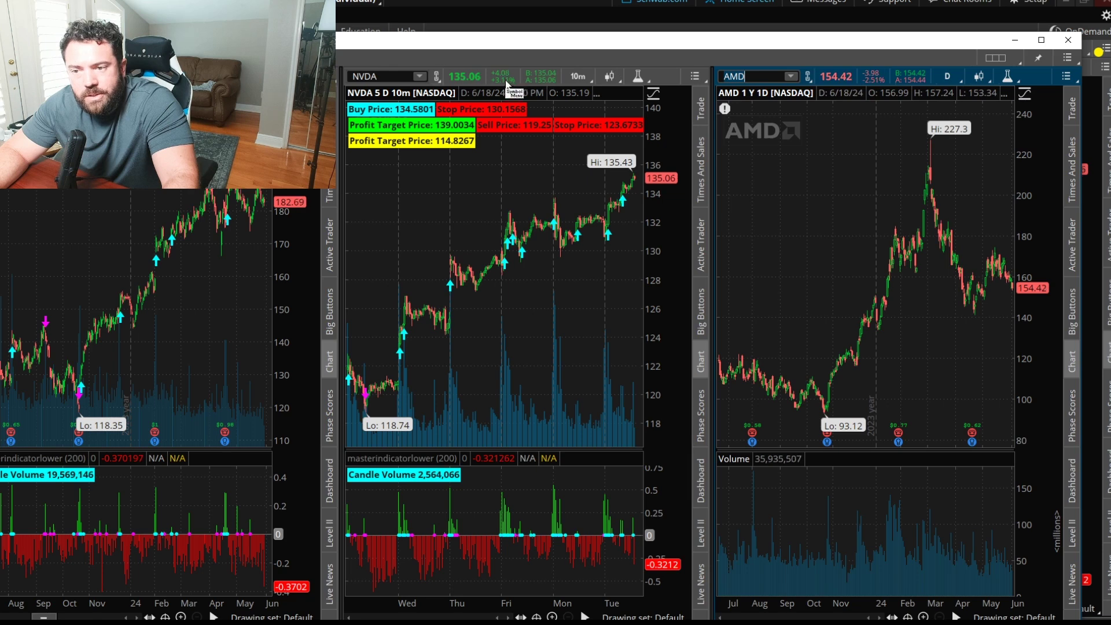
pyautogui.click(1017, 40)
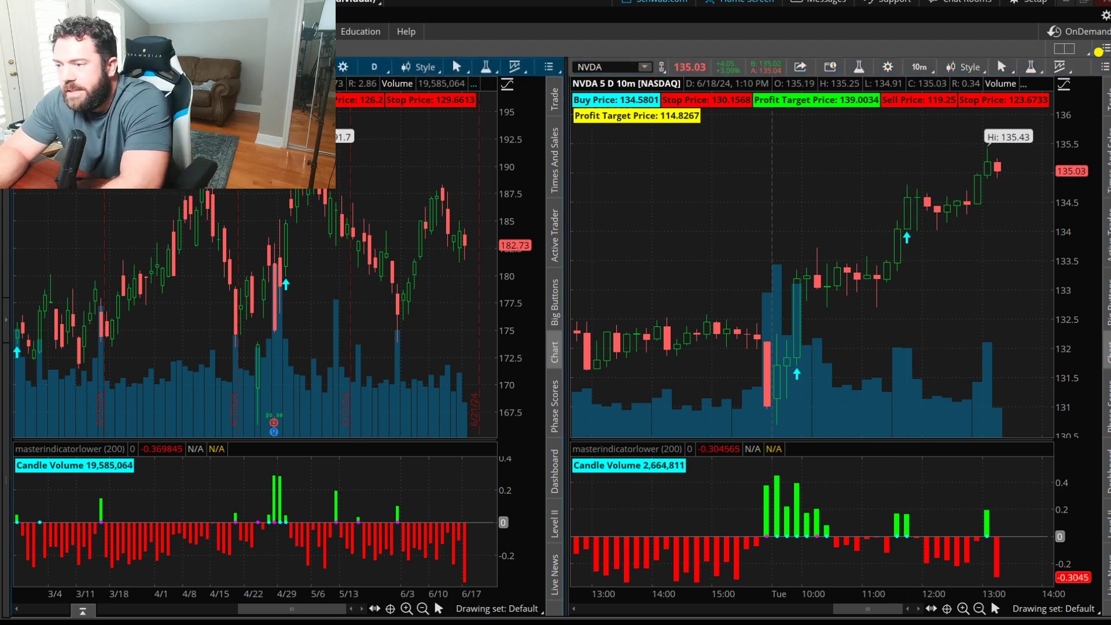
# Load NVDA into the main grid's daily chart and link the 10-minute chart to the red symbol group.
pyautogui.press('Return')
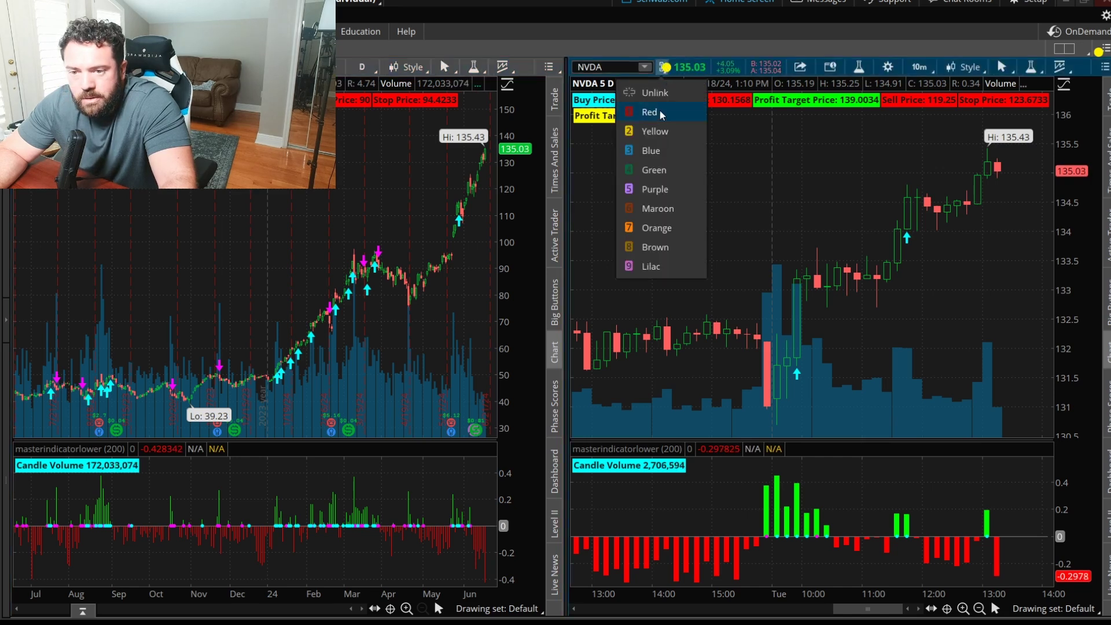
pyautogui.click(661, 115)
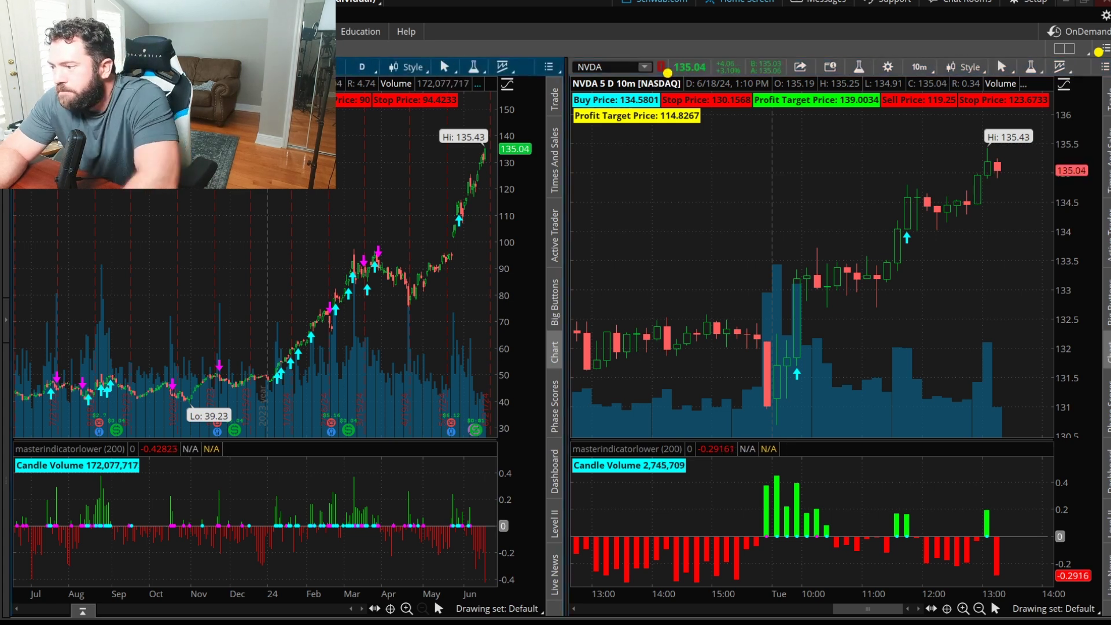
# Switch the red-linked daily and 10-minute charts to NFLX and to GOOG to test the symbol link.
pyautogui.write('NFLX')
pyautogui.press('Return')
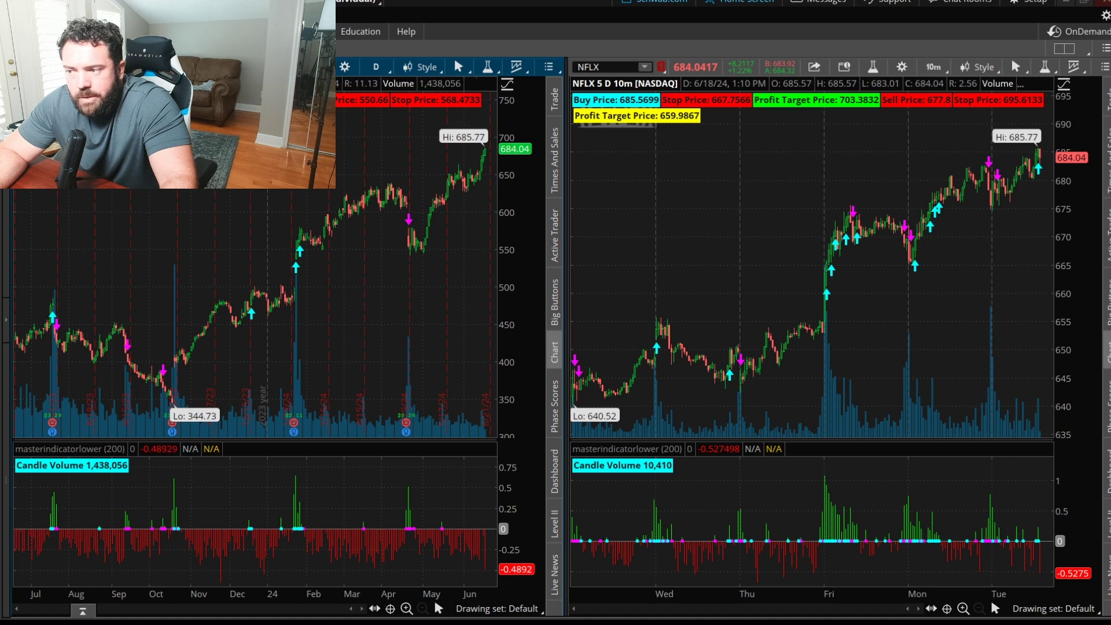
pyautogui.press('Return')
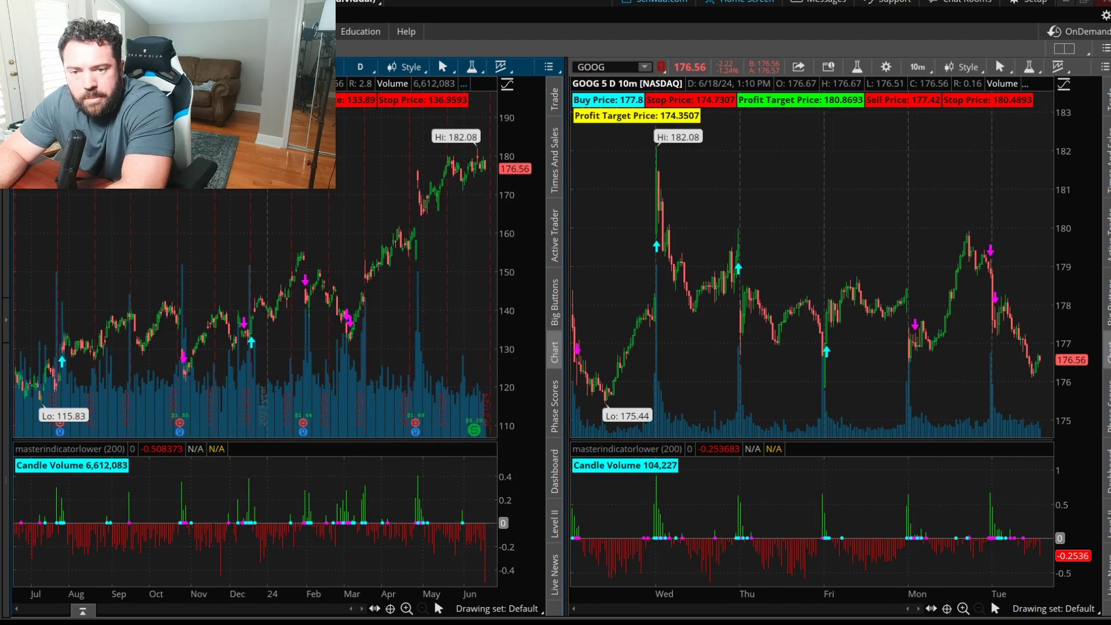
pyautogui.press('Return')
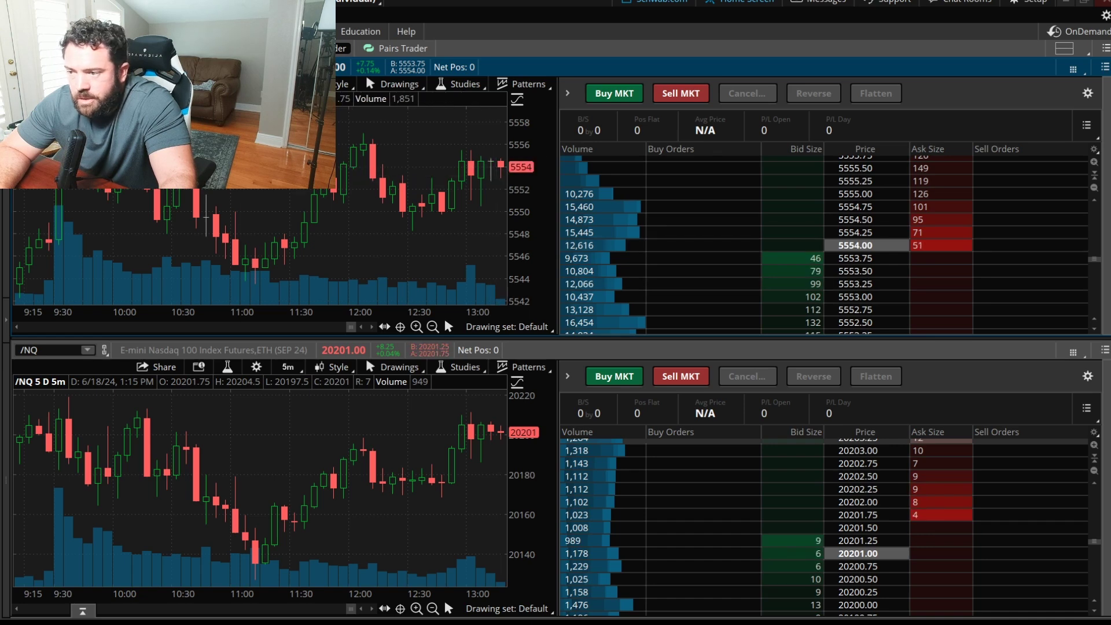
# Go to the All Products trading page and load a stock symbol to bring up its option chain.
pyautogui.click(47, 48)
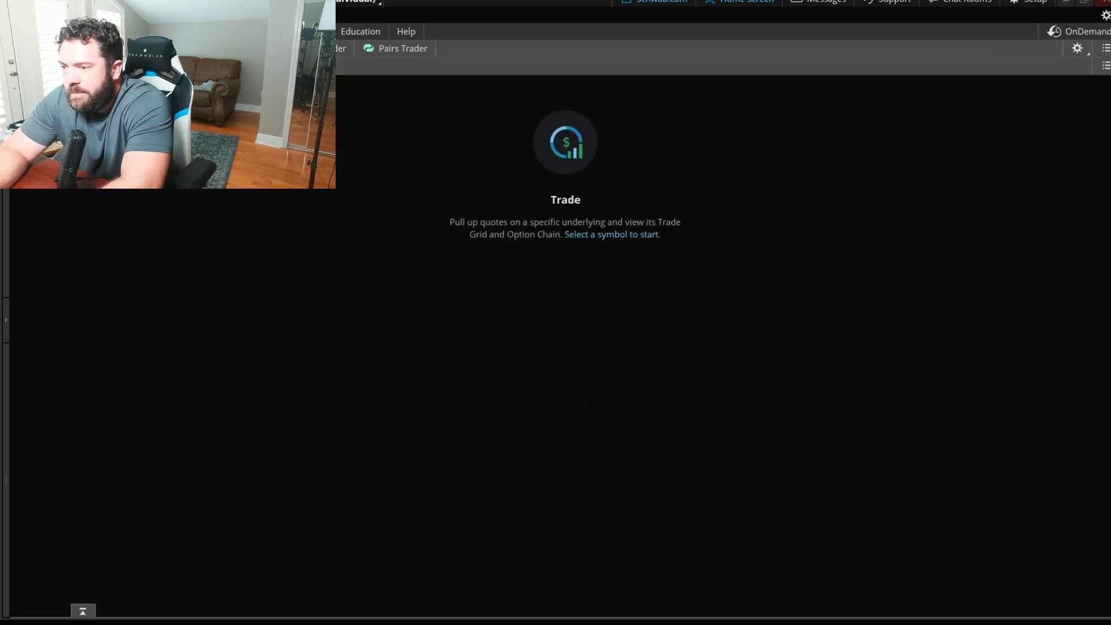
pyautogui.press('Return')
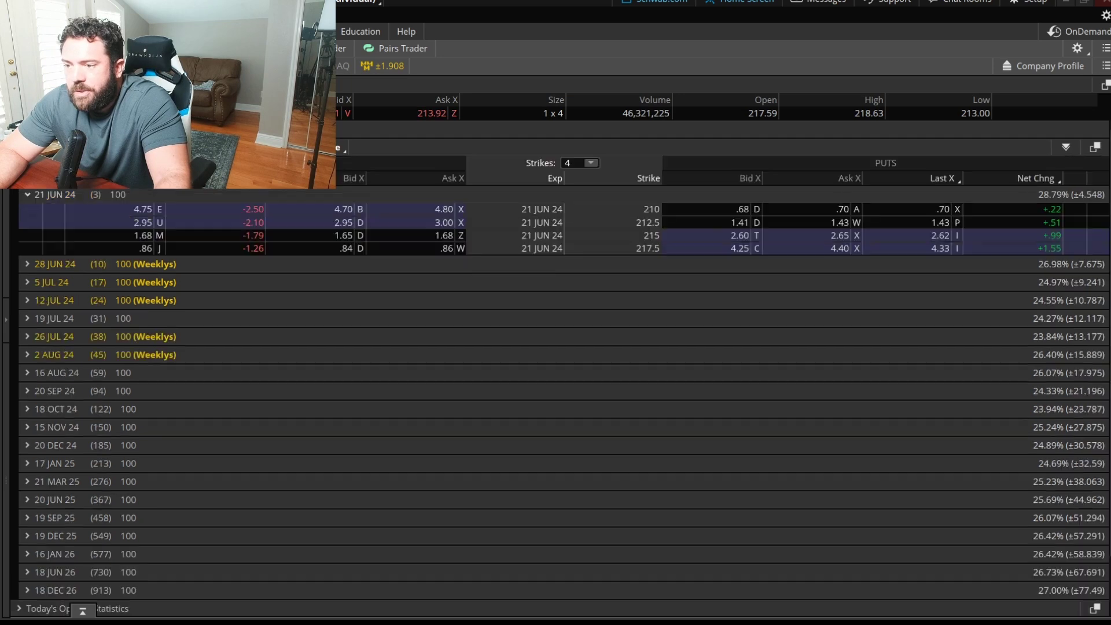